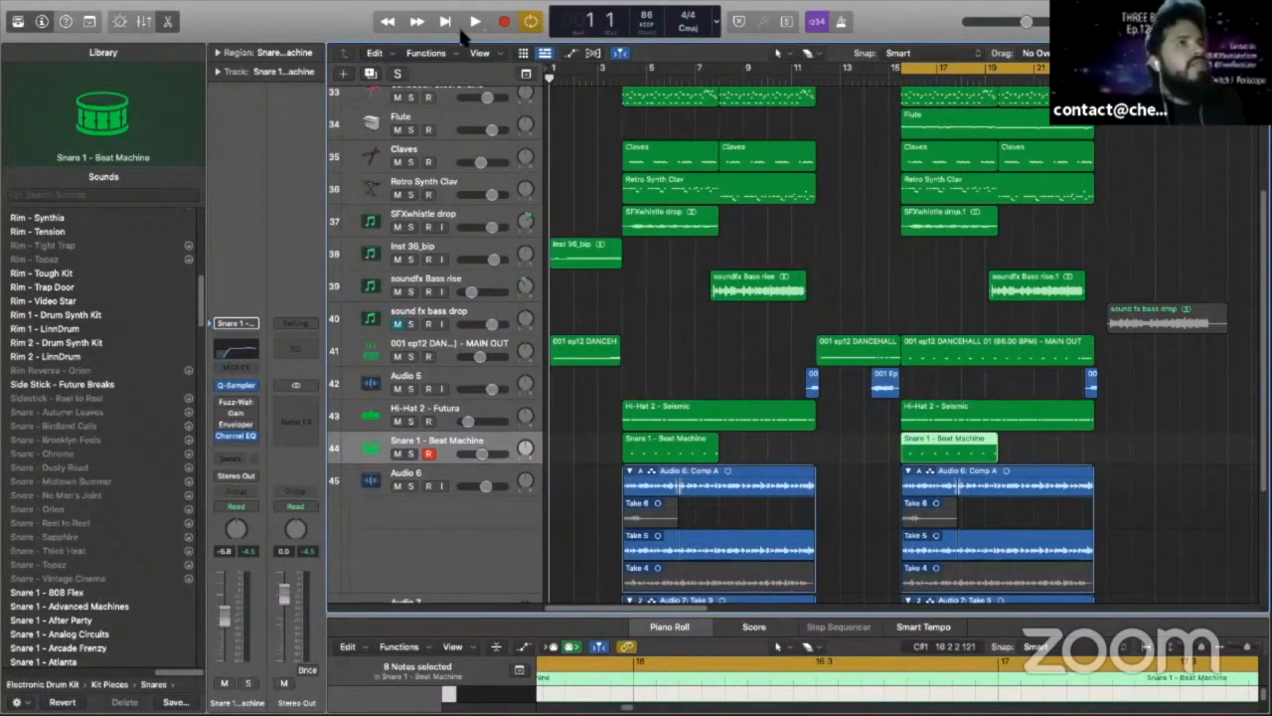
# - Turn off the cycle range and play the whole arrangement from the beginning
pyautogui.click(922, 68)
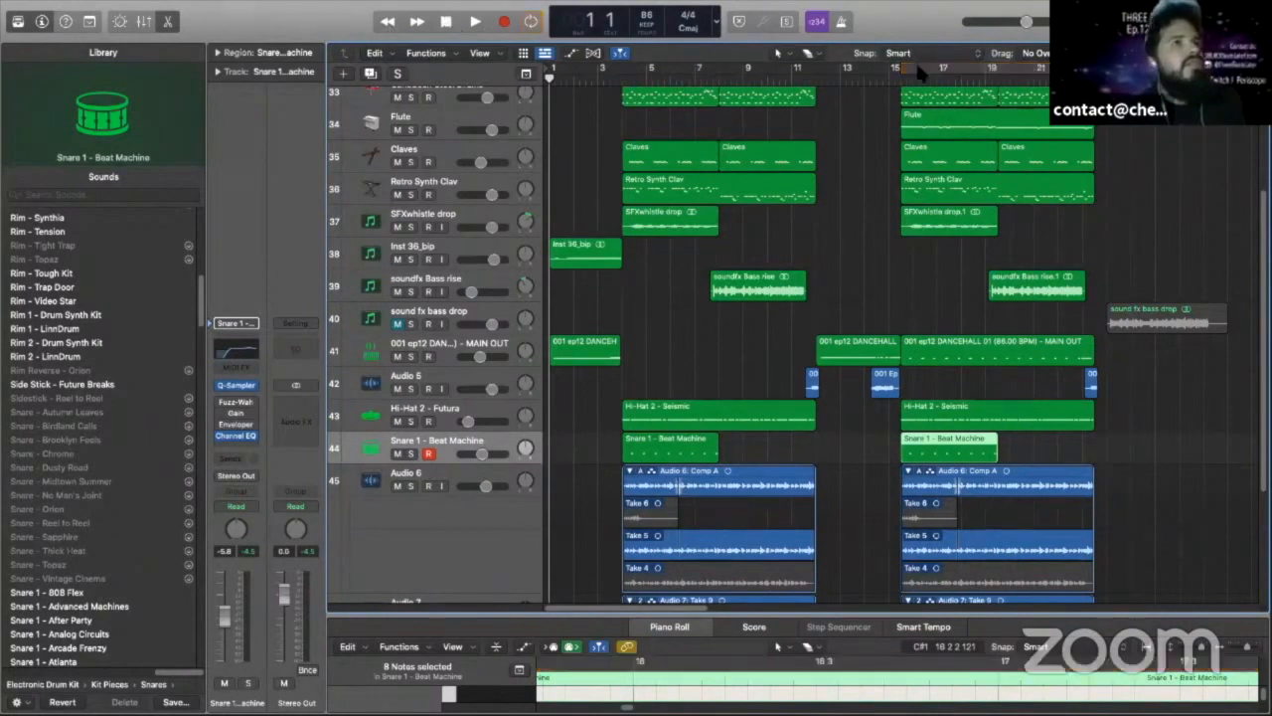
pyautogui.click(446, 24)
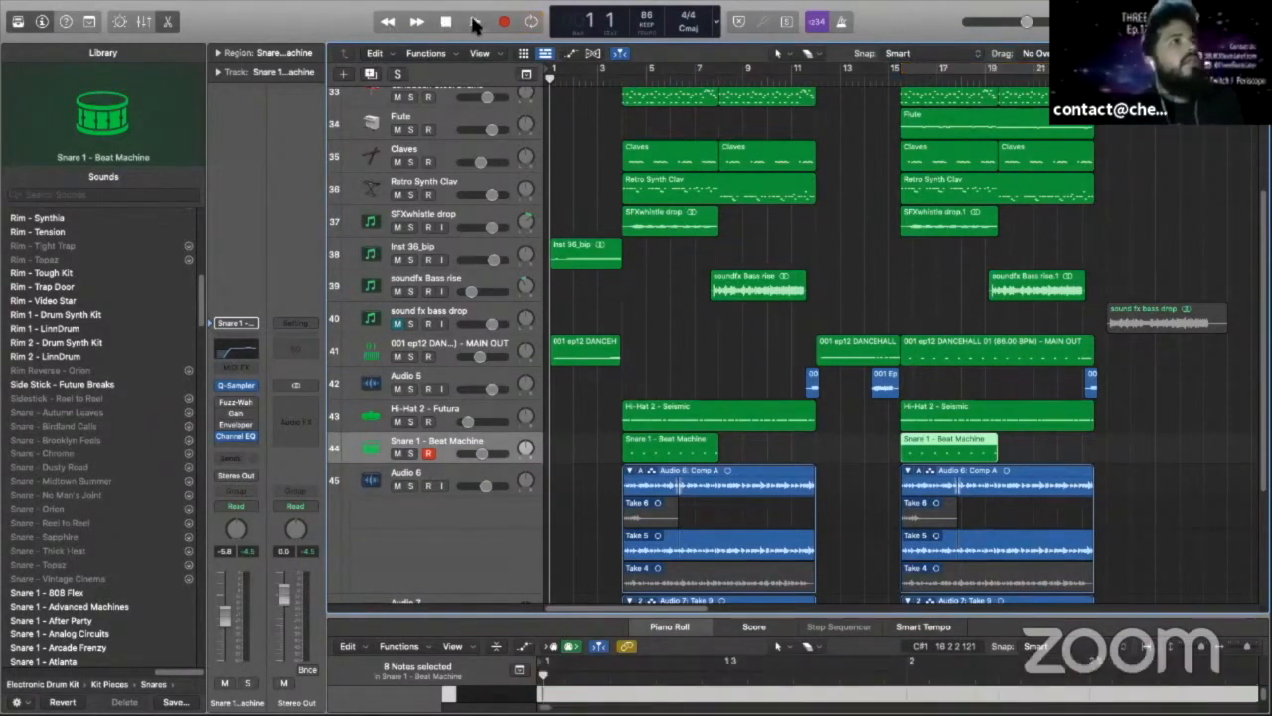
pyautogui.click(475, 24)
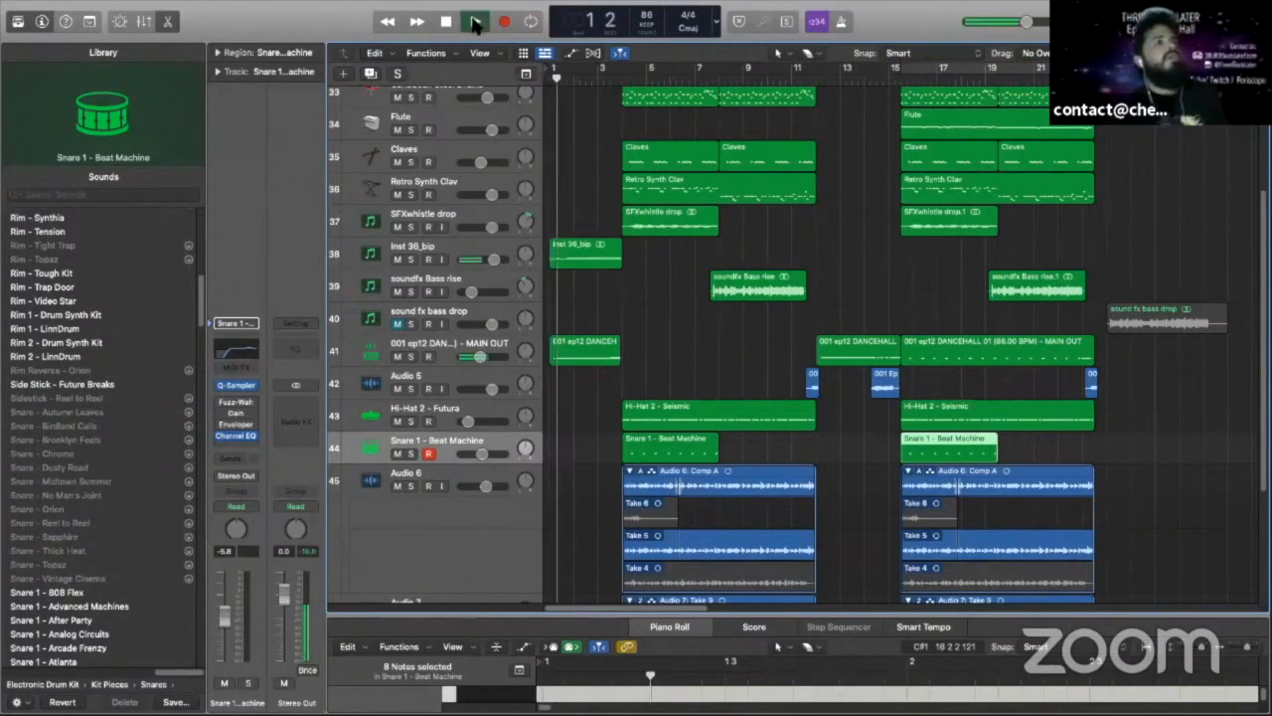
# - Loop the second main section with the cycle range while listening, and turn cycling off again
pyautogui.click(909, 68)
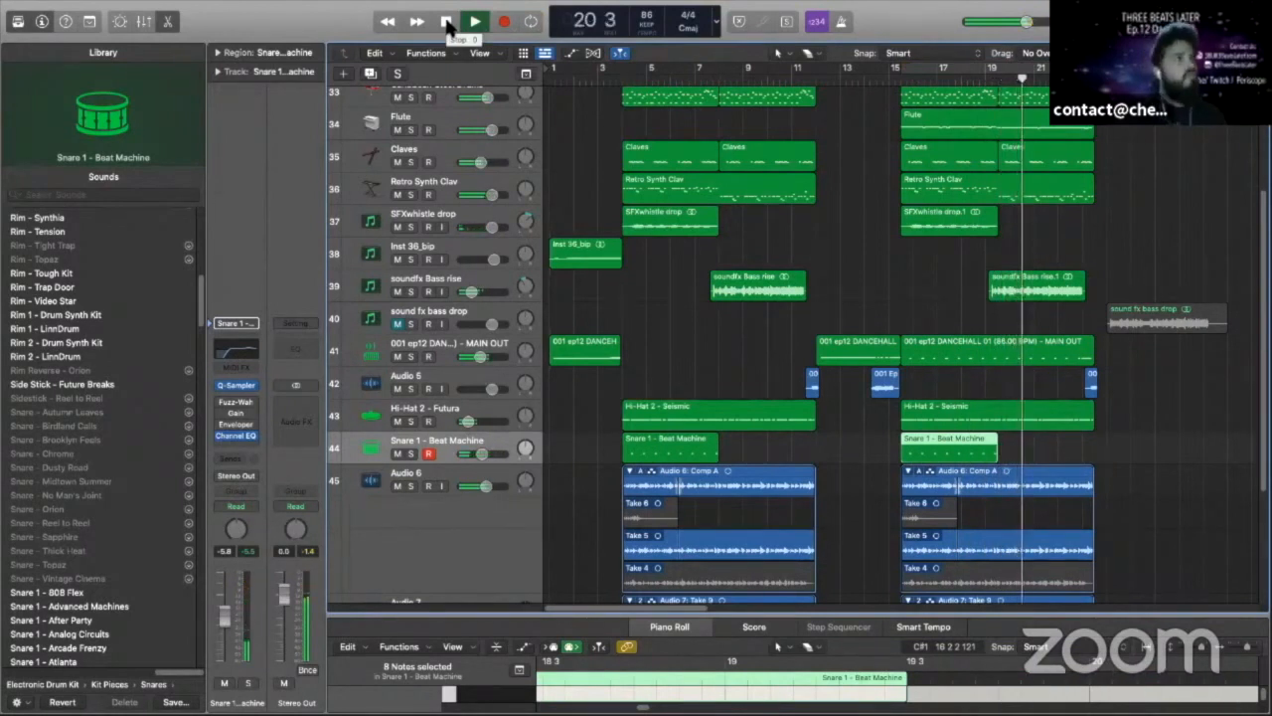
pyautogui.click(930, 71)
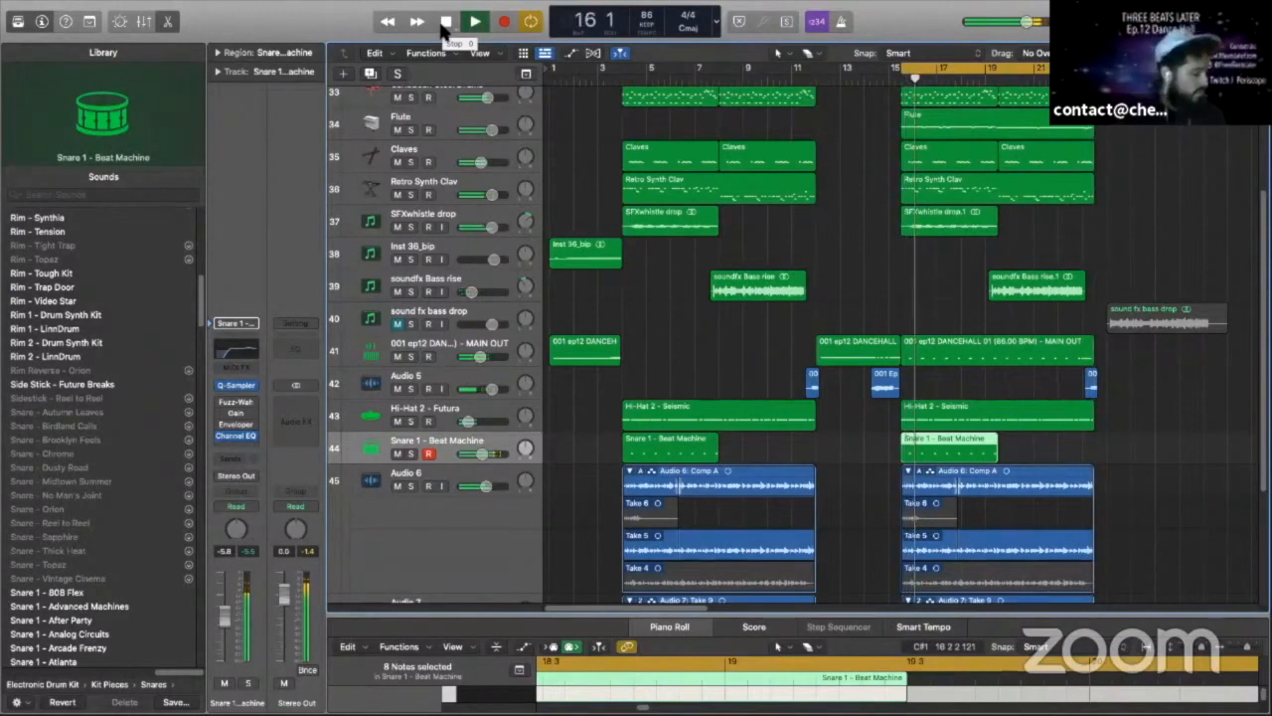
pyautogui.click(920, 71)
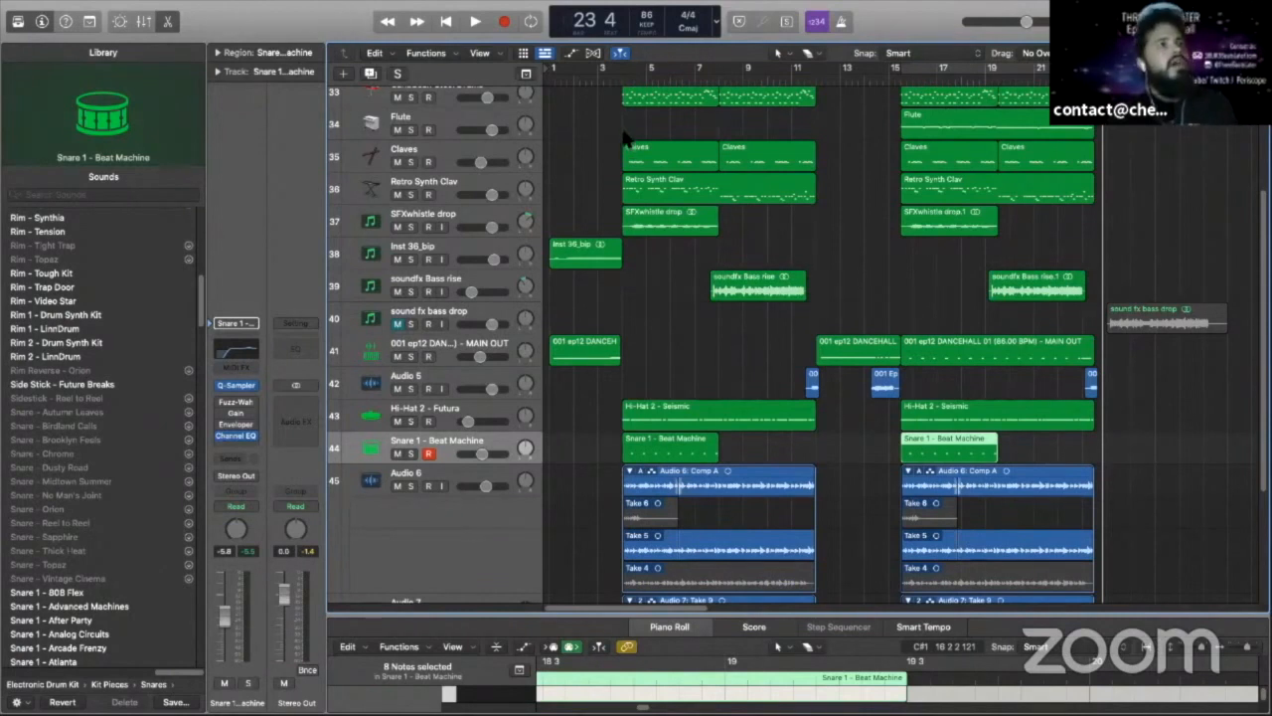
# - Solo the percussion tracks African Kit, Drum Synth Kit, Orchestral Kit and Claves
pyautogui.scroll(-3, 462, 212)
pyautogui.scroll(4, 460, 217)
pyautogui.scroll(3, 458, 213)
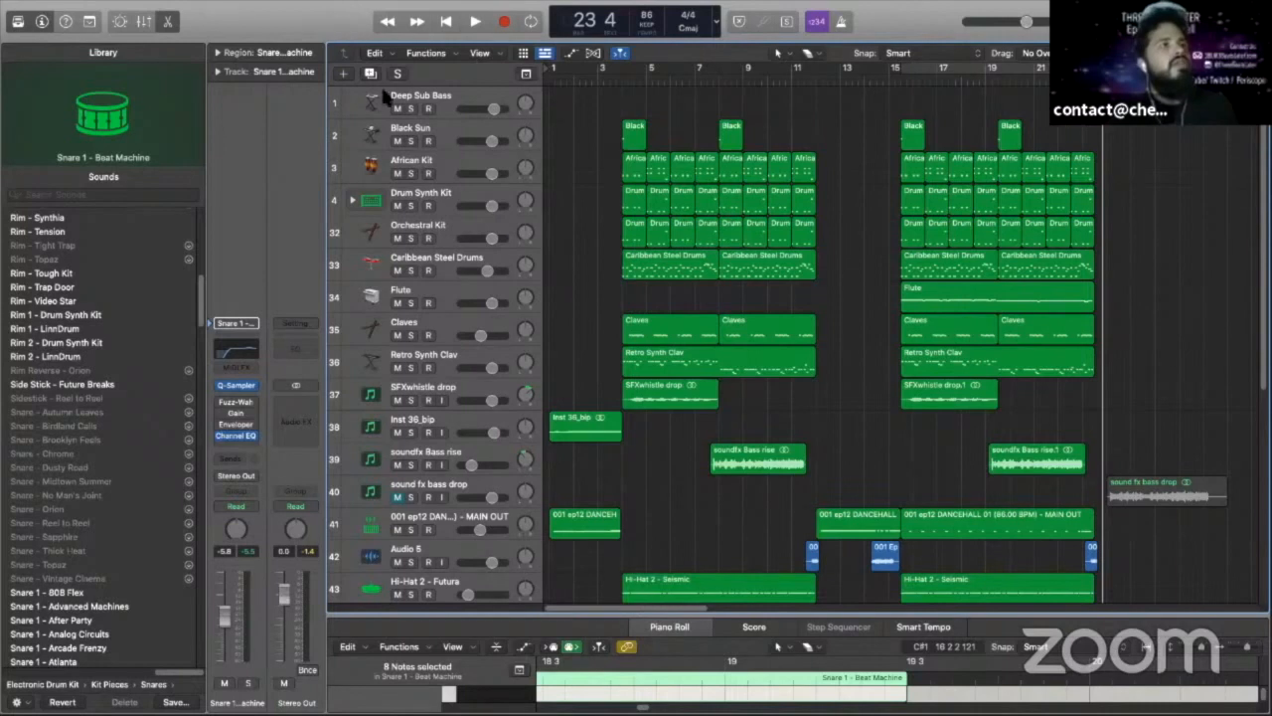
pyautogui.click(409, 173)
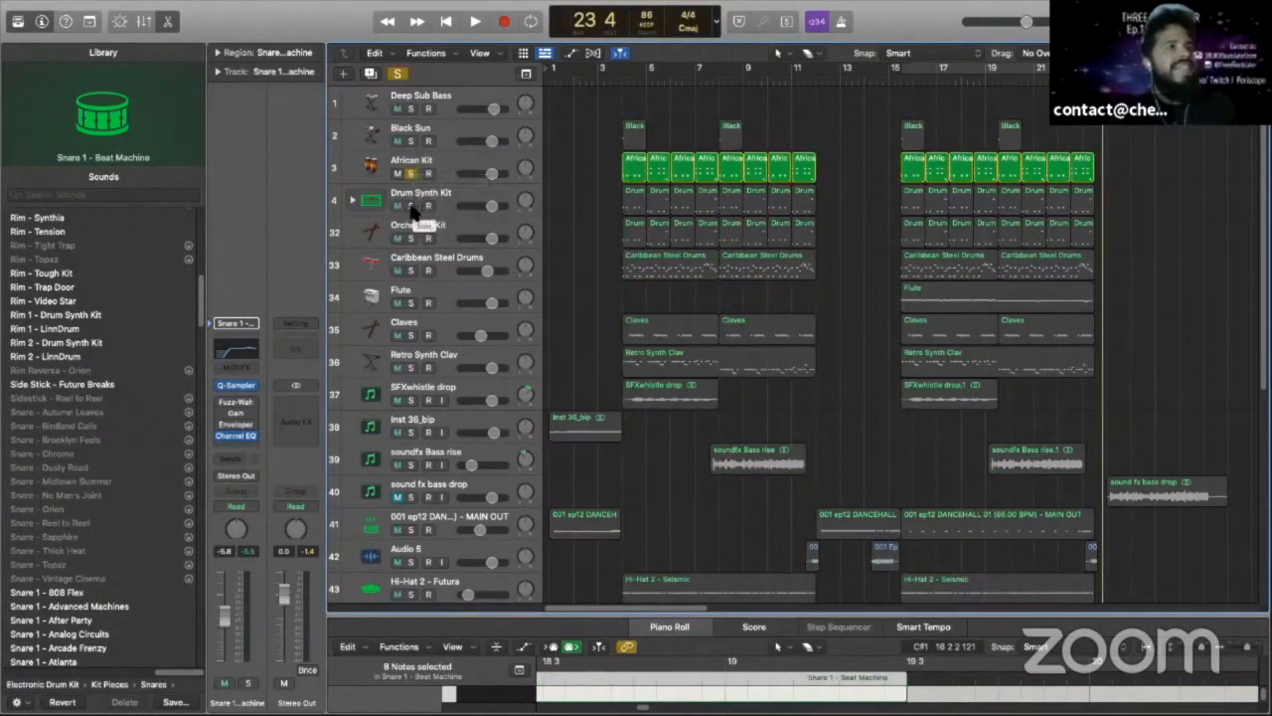
pyautogui.click(410, 206)
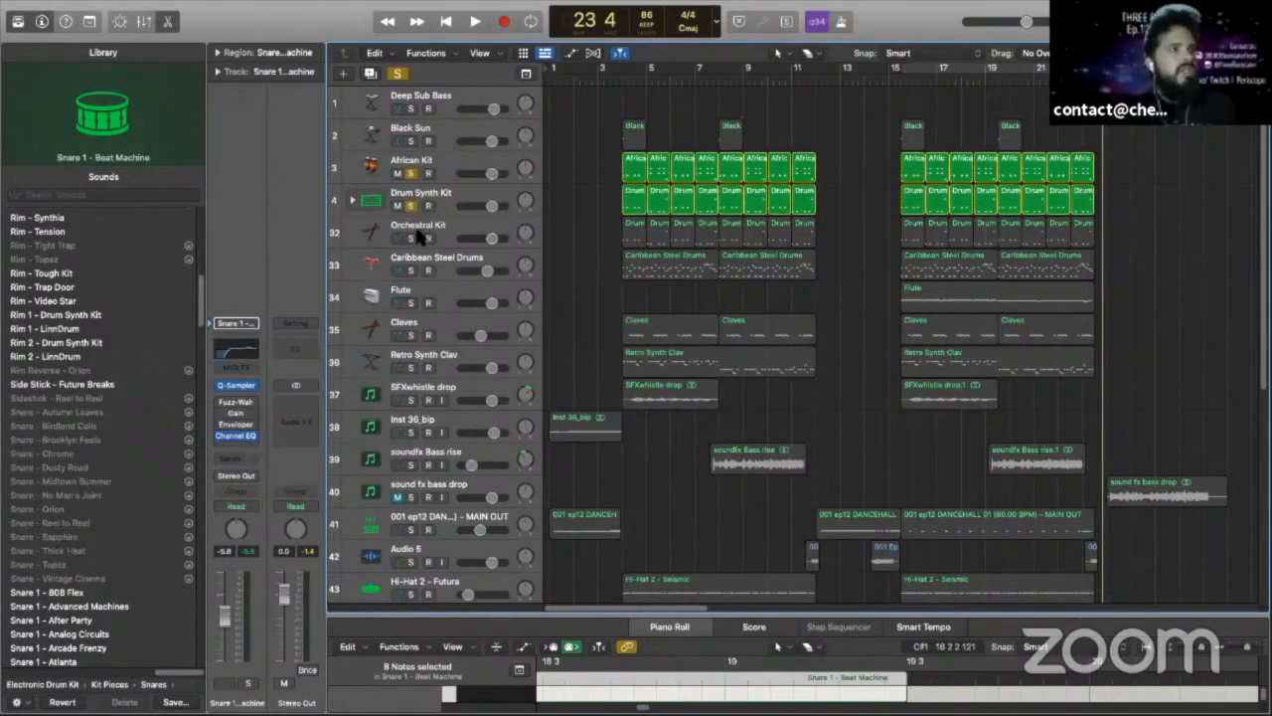
pyautogui.click(412, 239)
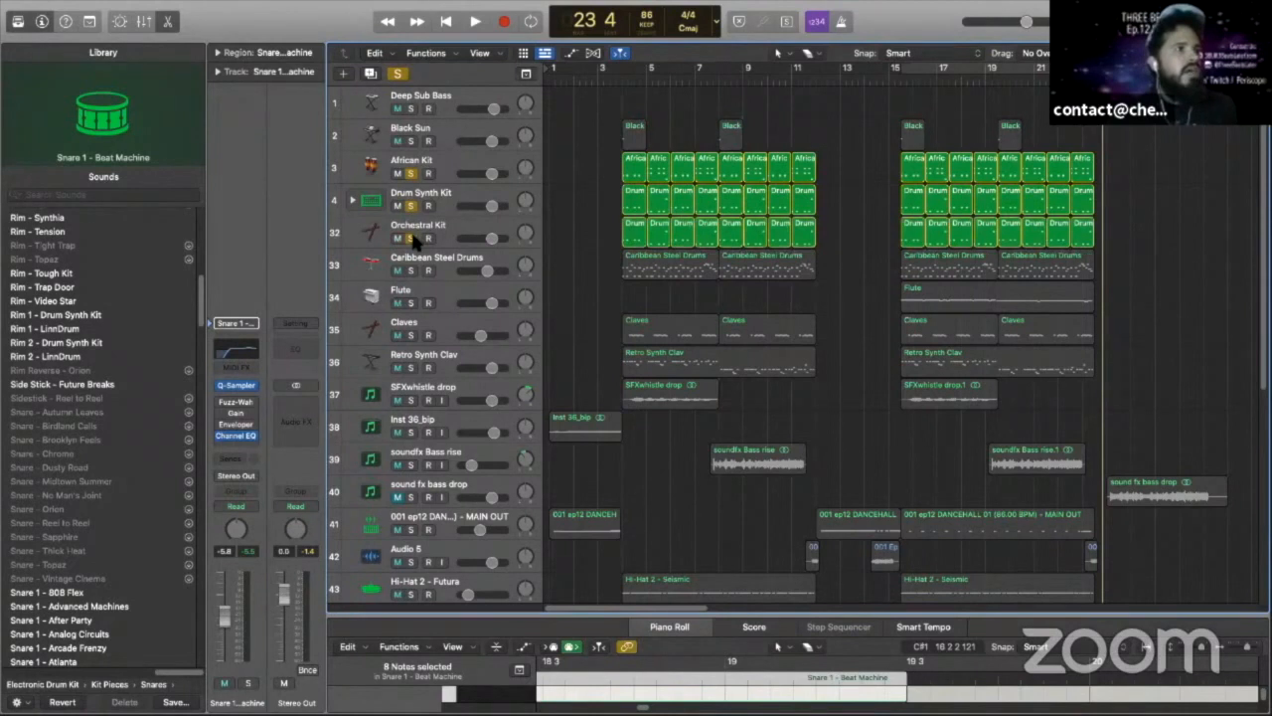
pyautogui.click(411, 336)
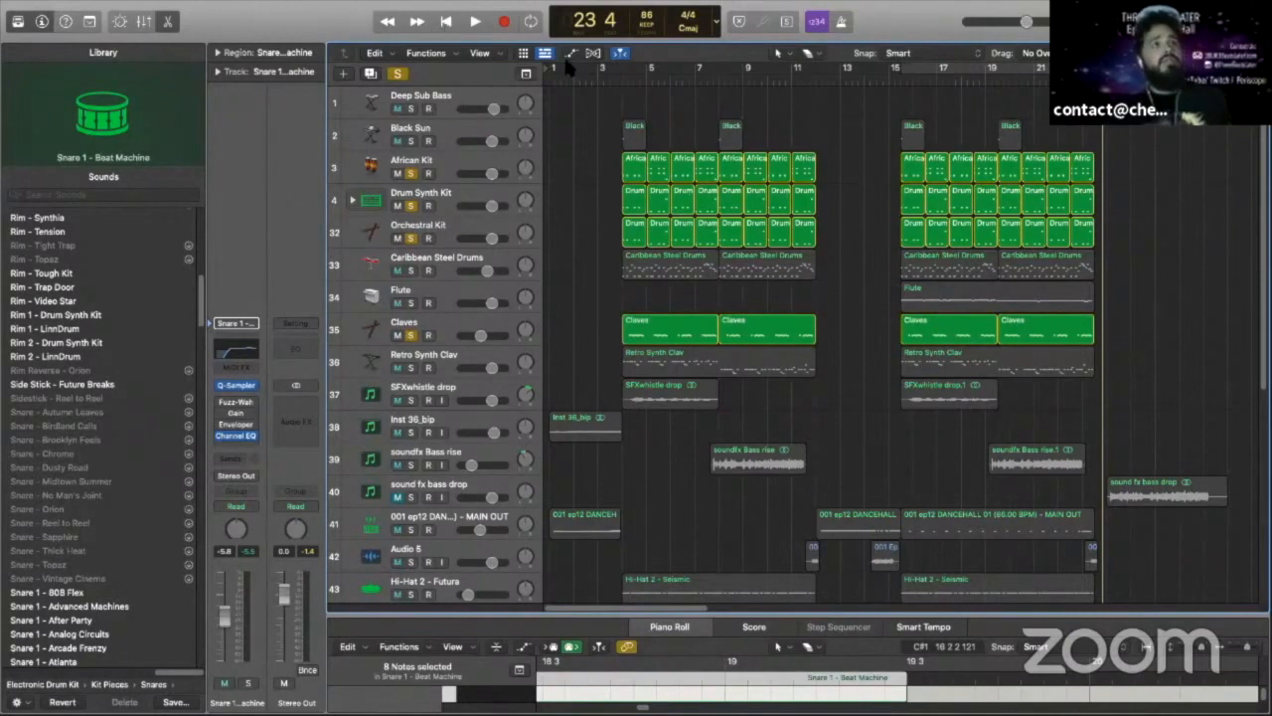
# - Play the soloed percussion tracks from bar 4 and stop playback after the first few bars
pyautogui.click(624, 88)
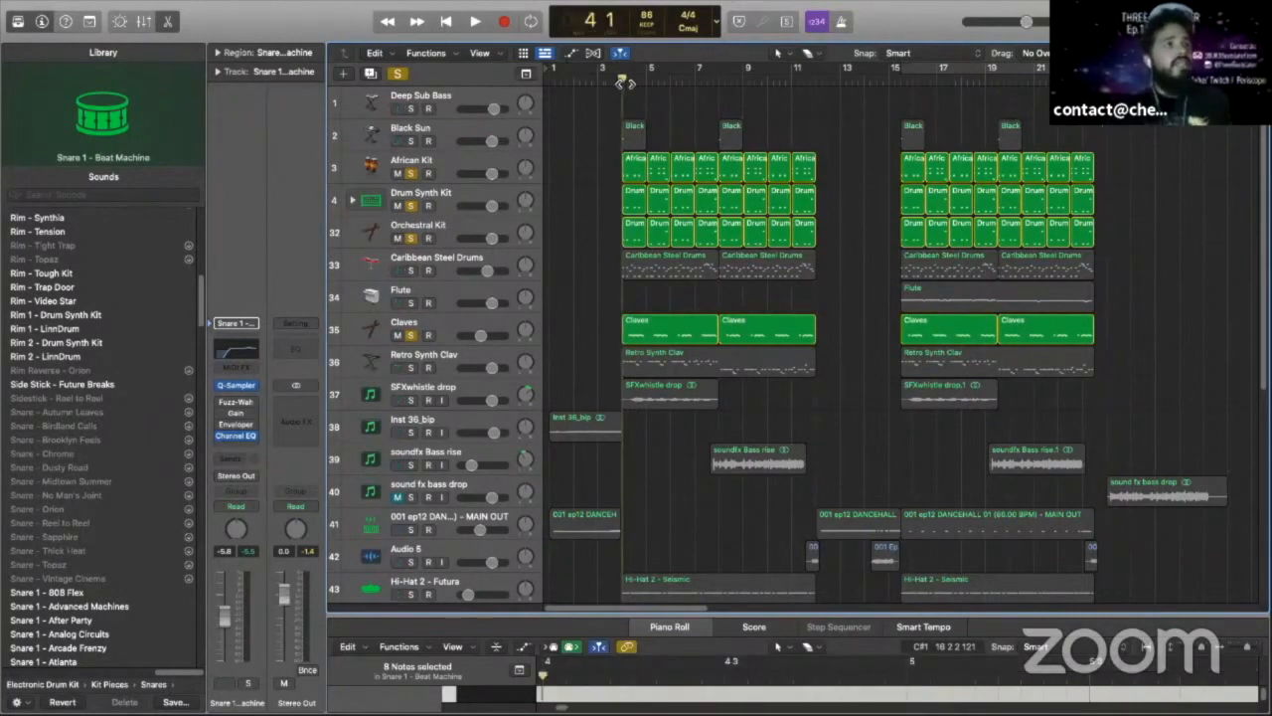
pyautogui.press('space')
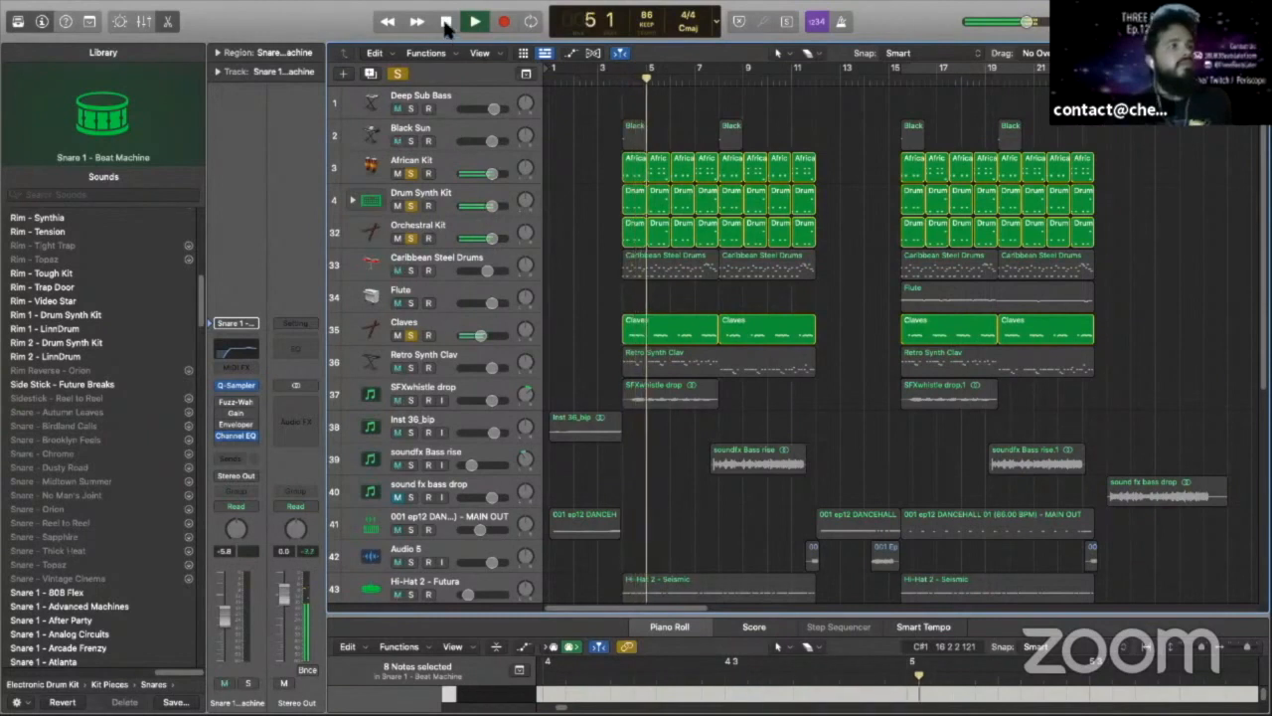
pyautogui.scroll(-3, 425, 416)
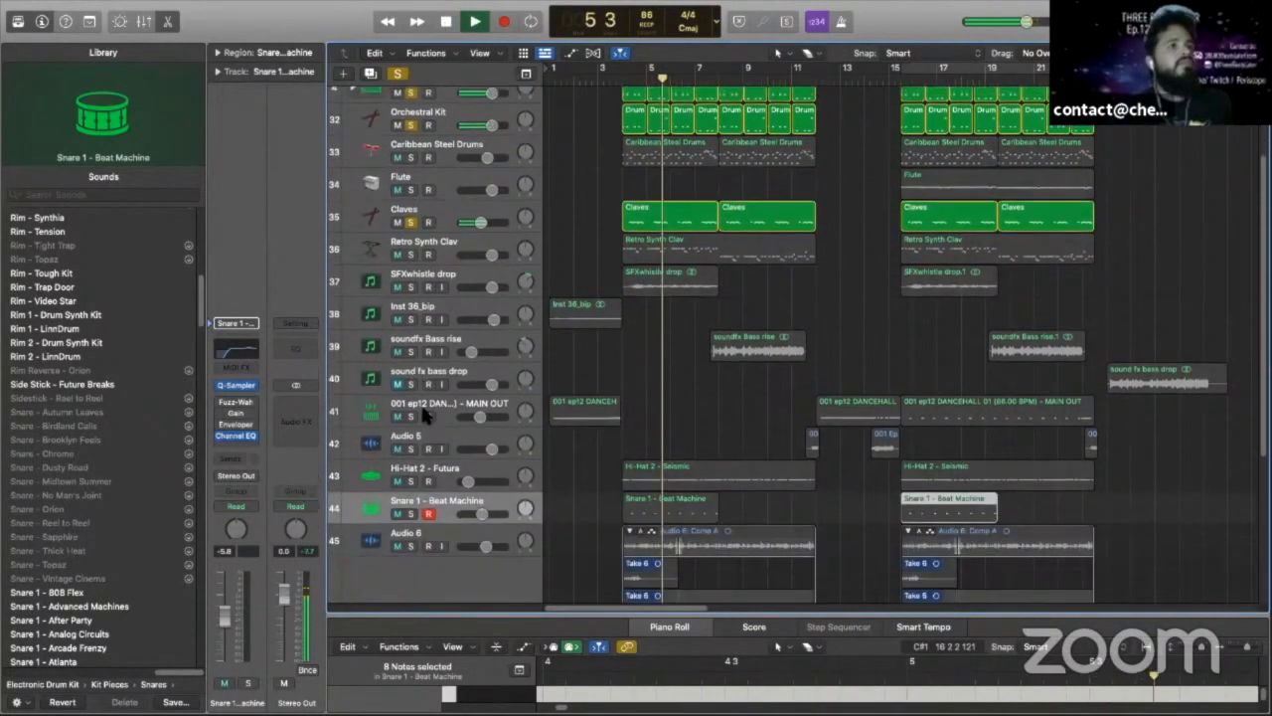
pyautogui.scroll(3, 425, 251)
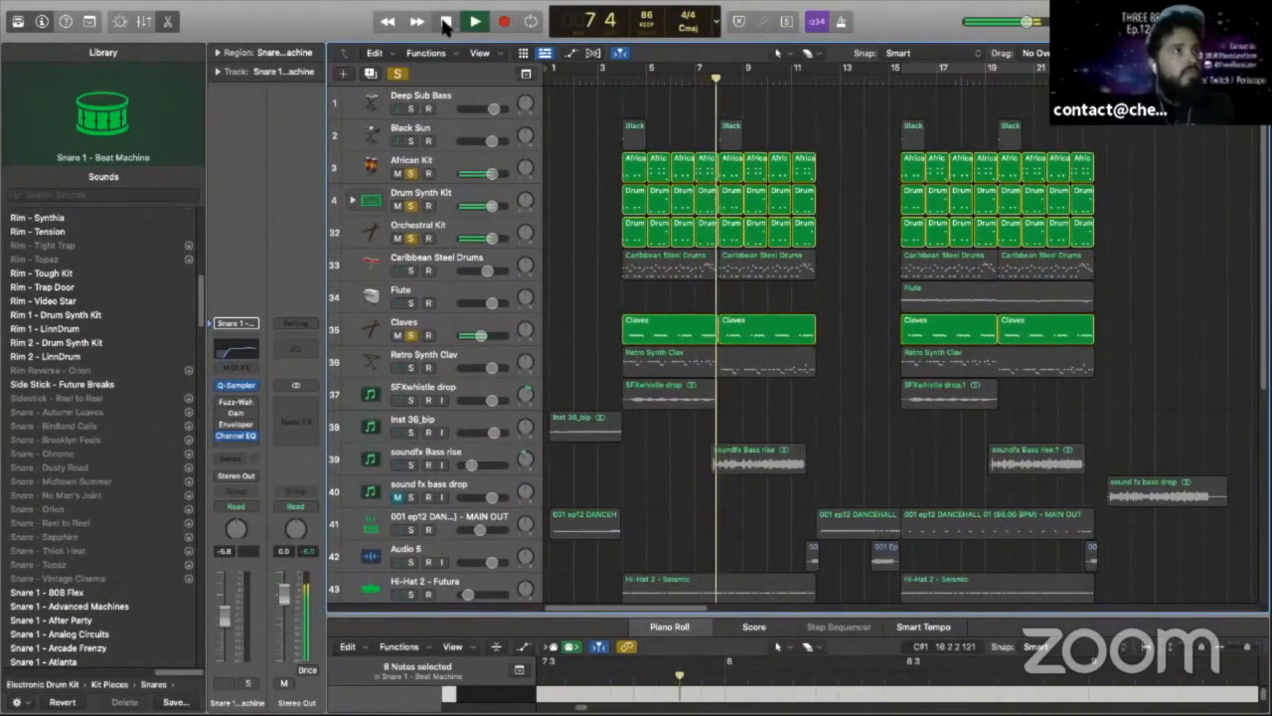
pyautogui.click(444, 24)
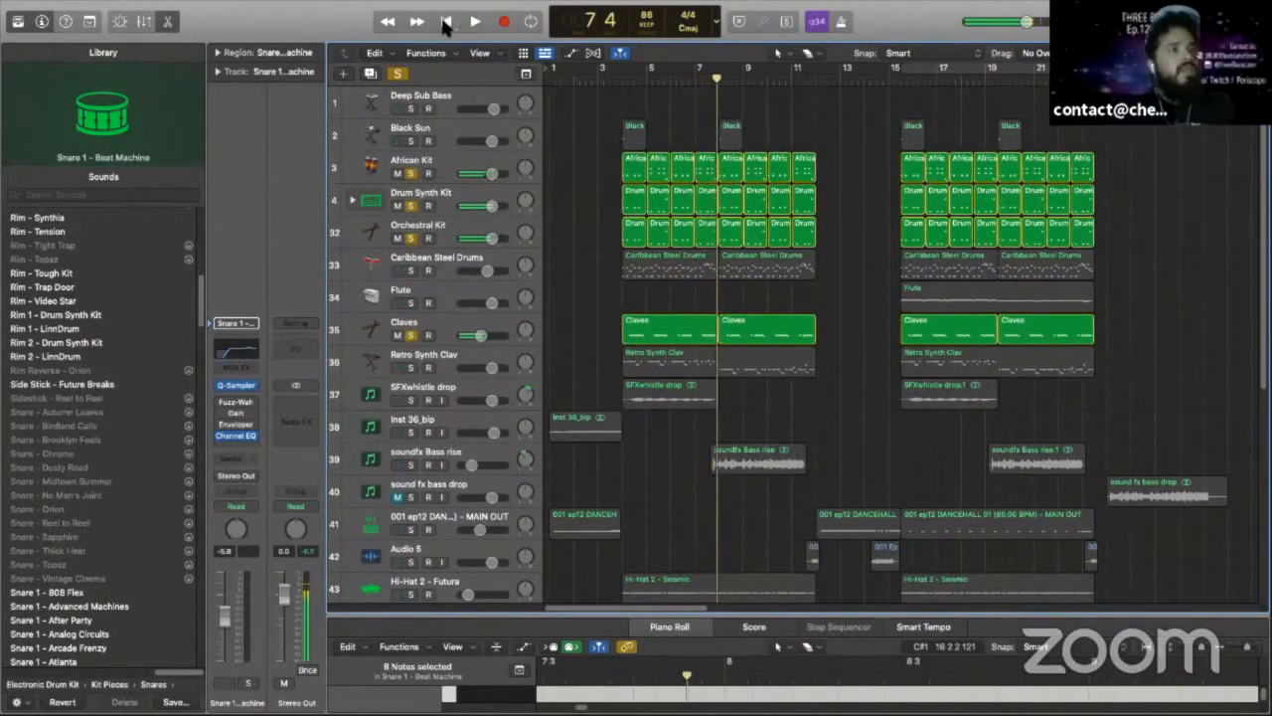
# - Add the Hi-Hat 2 - Futura and Snare 1 - Beat Machine tracks to the solo and listen from bar 4
pyautogui.click(625, 85)
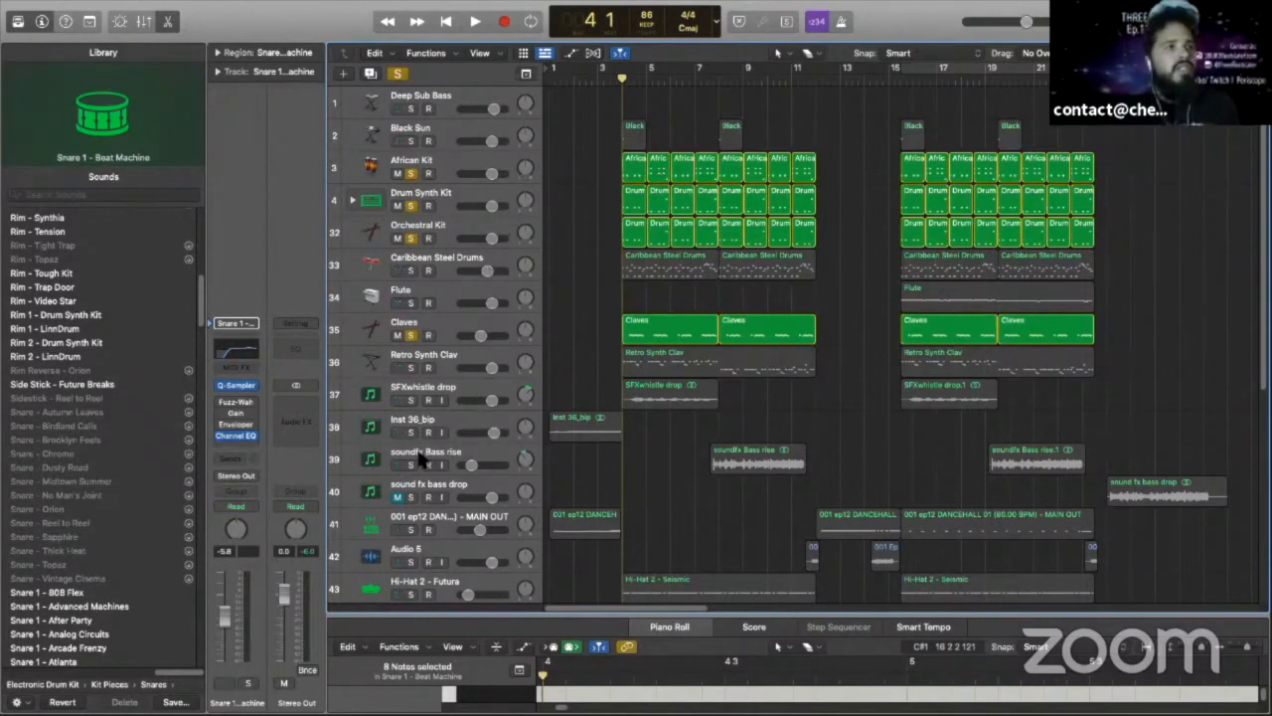
pyautogui.scroll(-5, 422, 457)
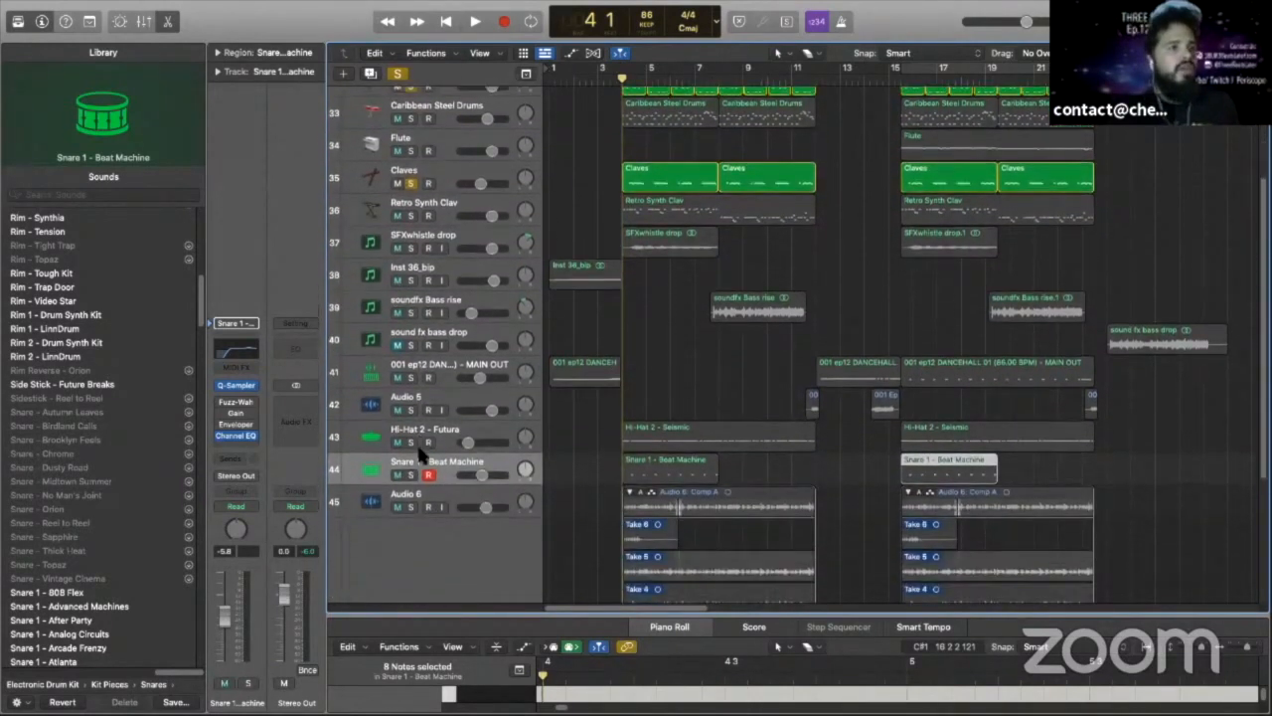
pyautogui.scroll(-1, 422, 455)
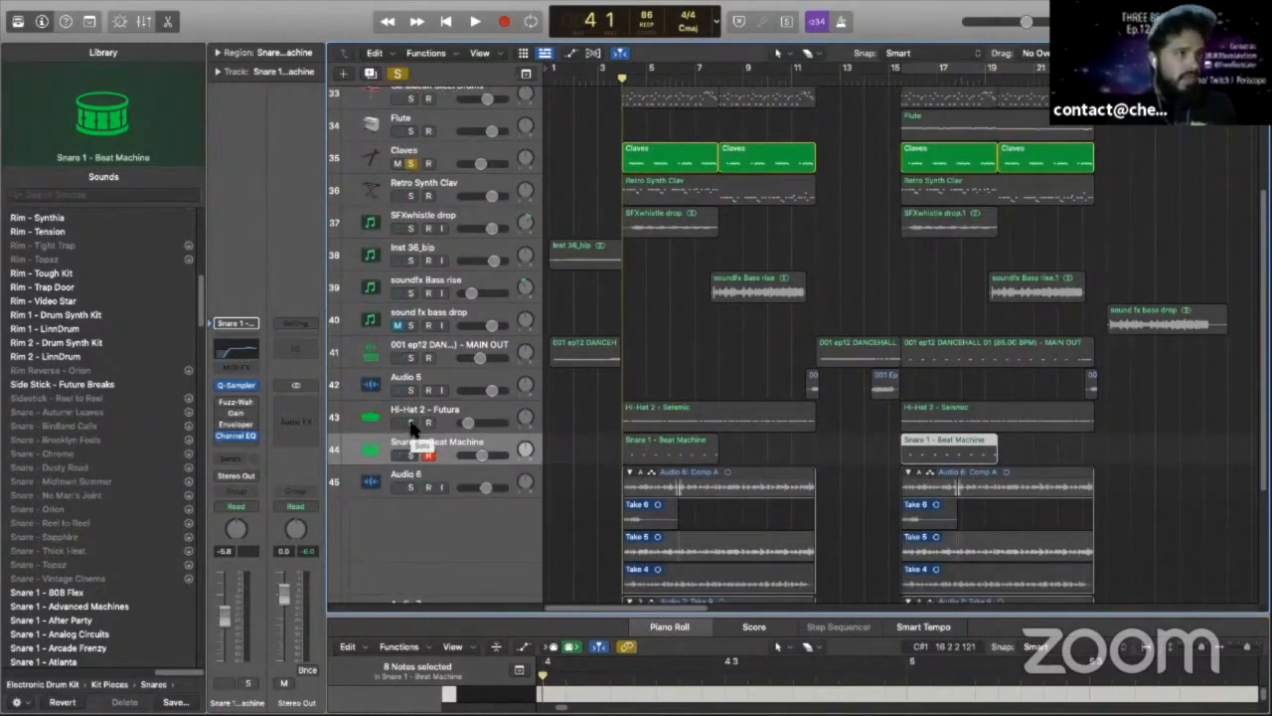
pyautogui.click(410, 422)
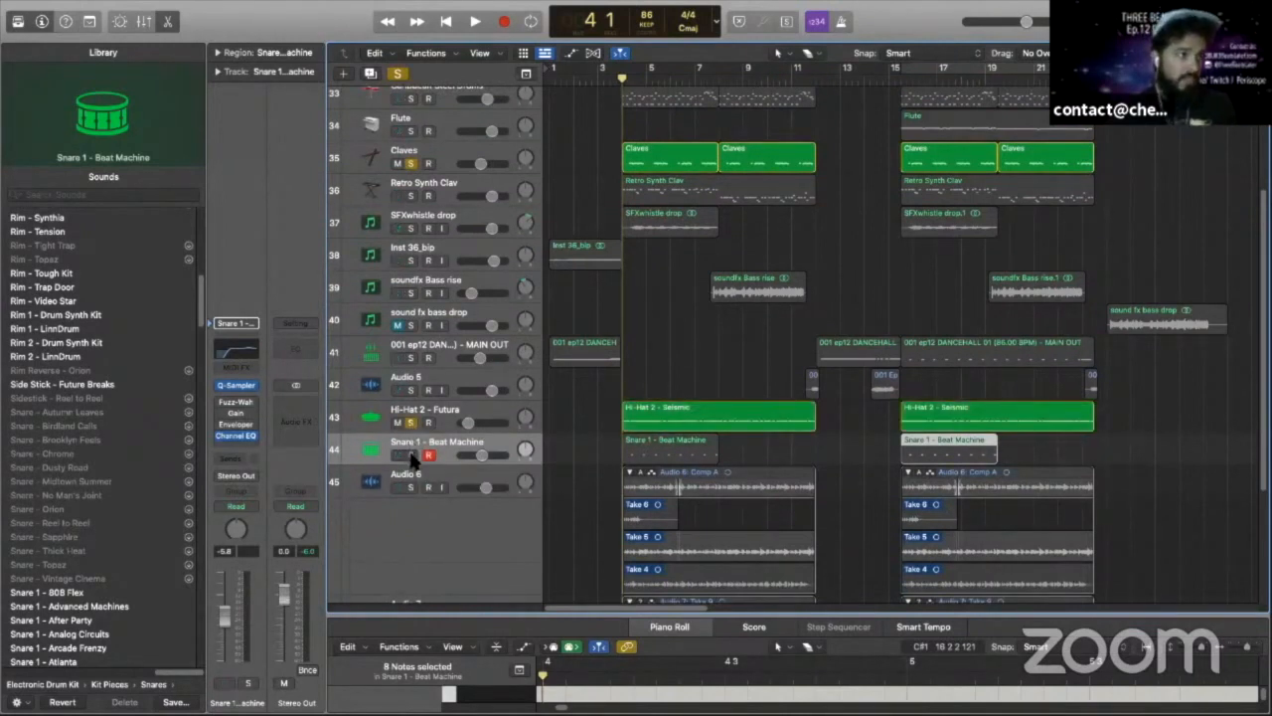
pyautogui.click(411, 455)
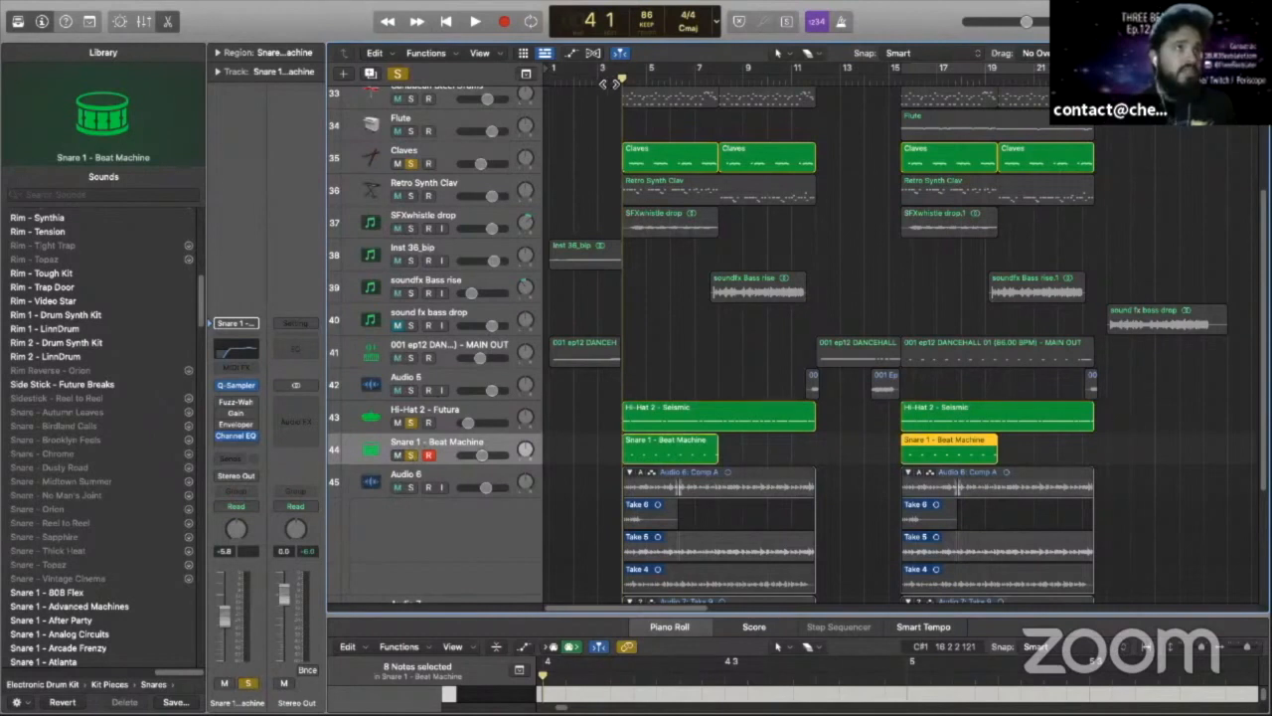
pyautogui.press('space')
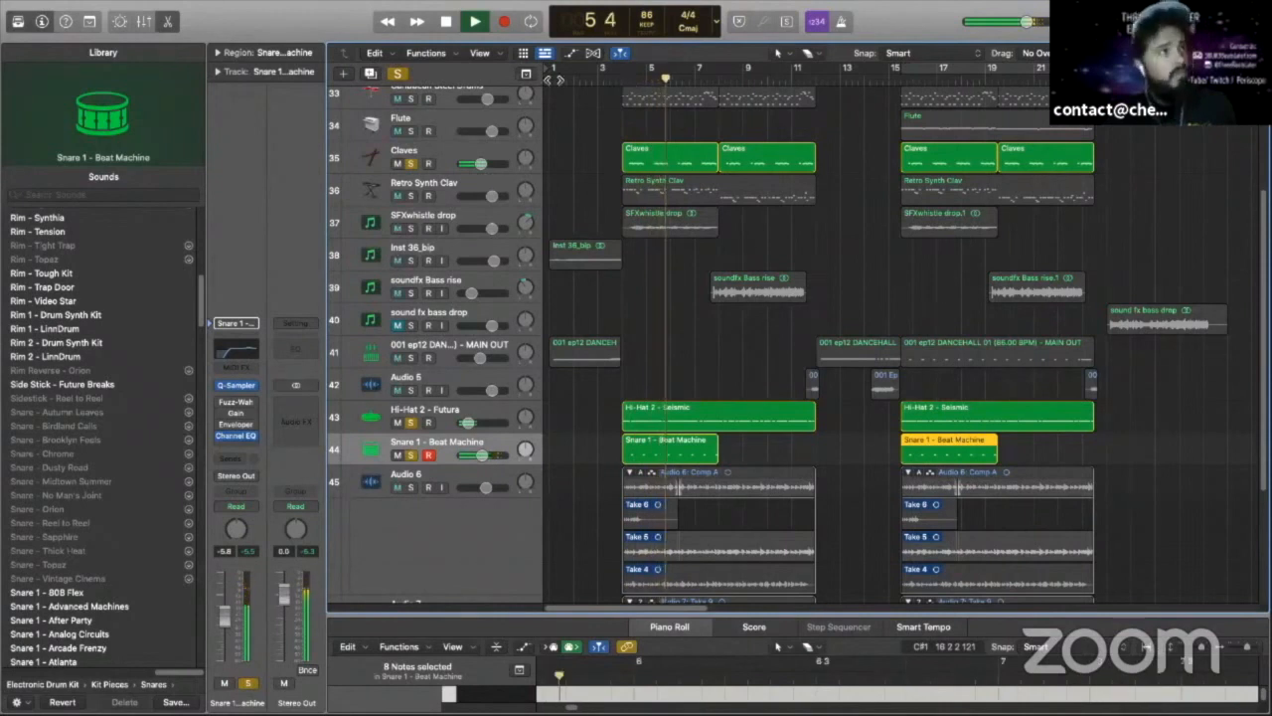
pyautogui.click(446, 22)
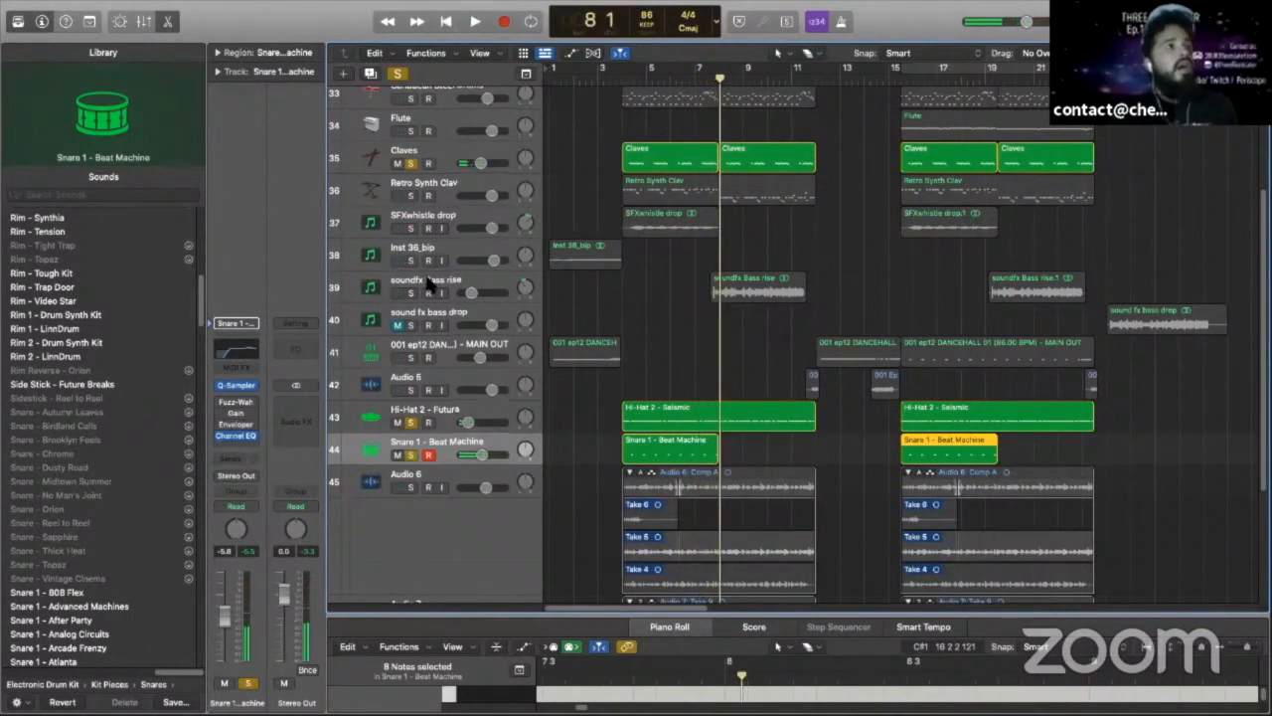
# - Add the Retro Synth Clav track to the soloed percussion and listen to the combination from bar 4
pyautogui.scroll(3, 428, 283)
pyautogui.scroll(4, 428, 283)
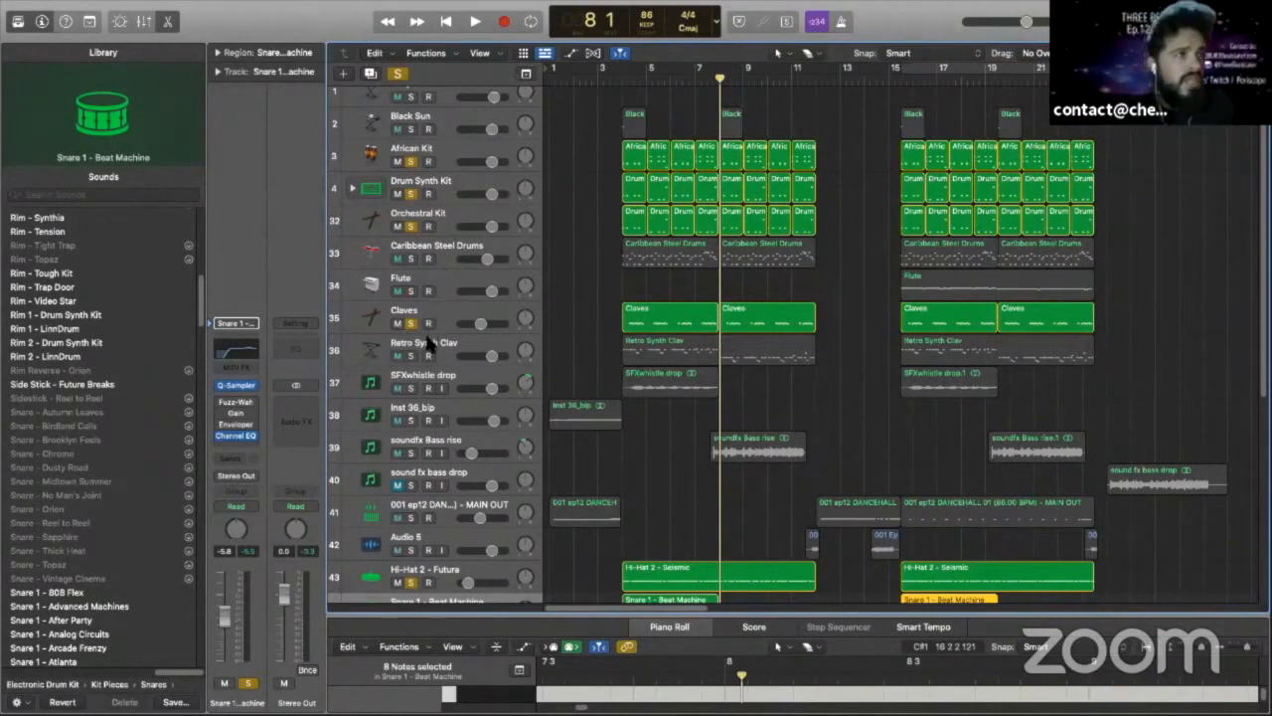
pyautogui.click(411, 356)
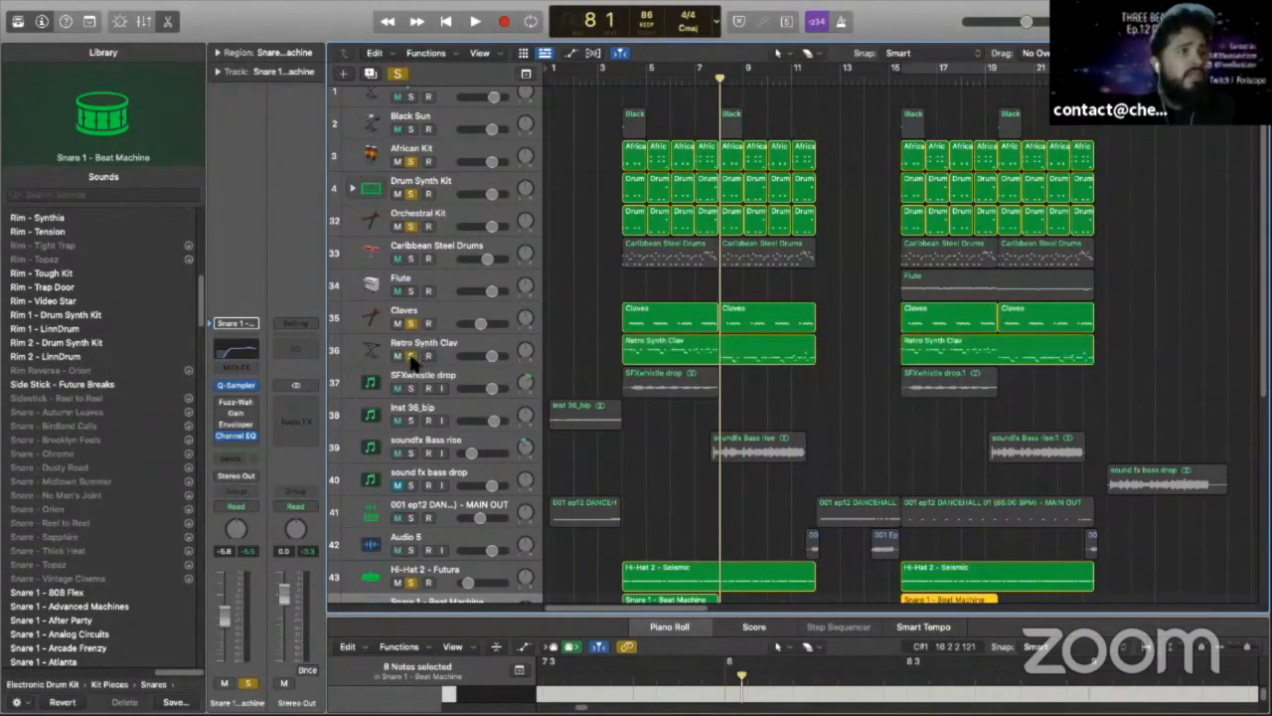
pyautogui.click(624, 82)
pyautogui.press('space')
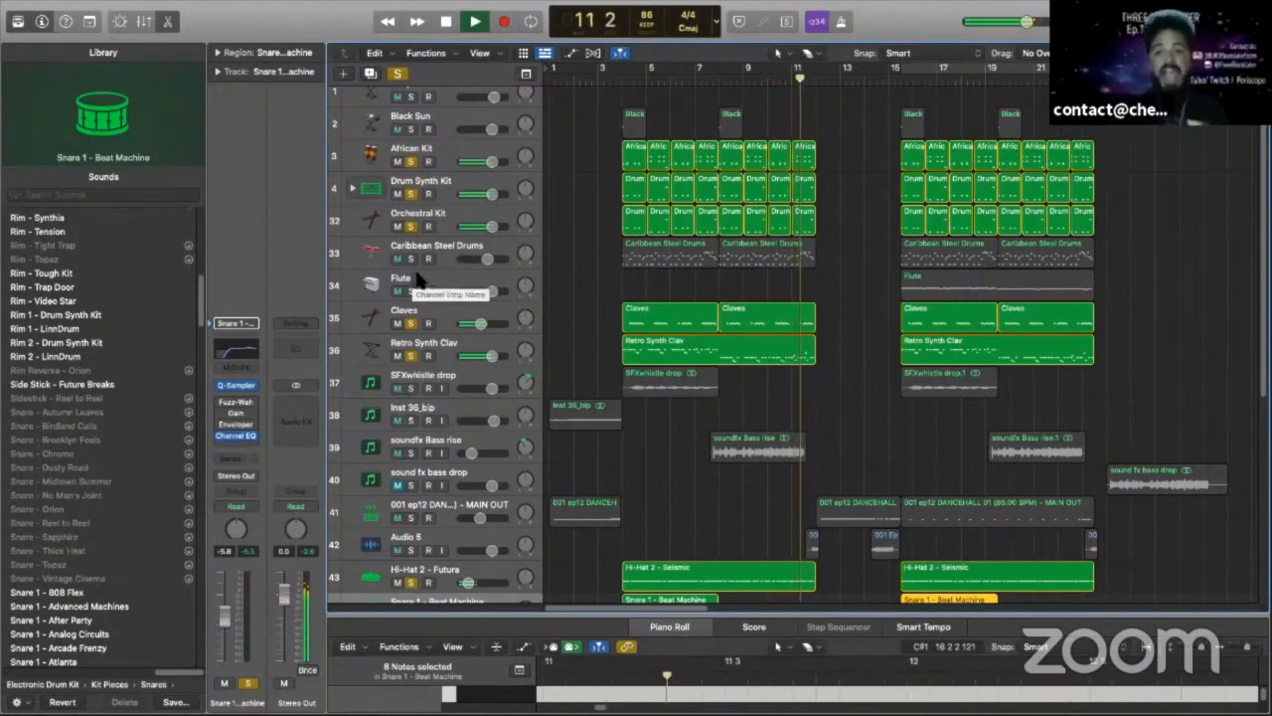
pyautogui.click(439, 30)
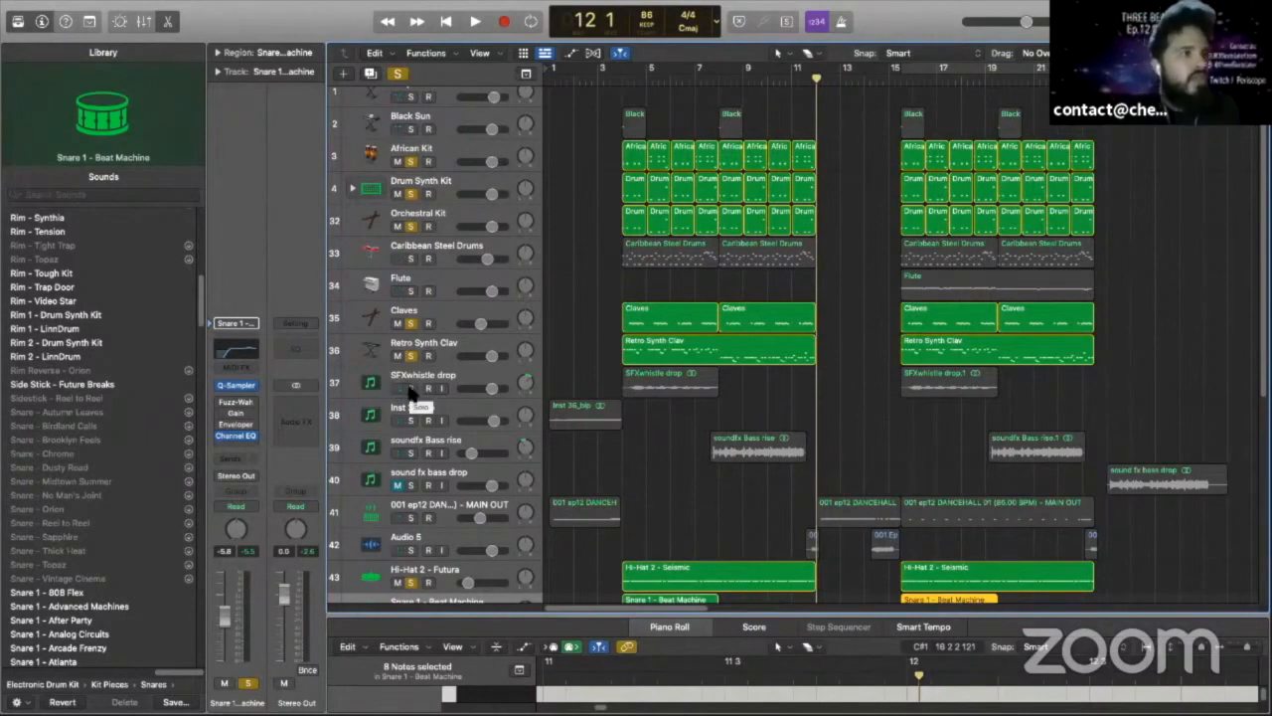
# - Clear the percussion solos and listen to only the Retro Synth Clav in the second main section, adding the Flute track to the solo
pyautogui.click(396, 72)
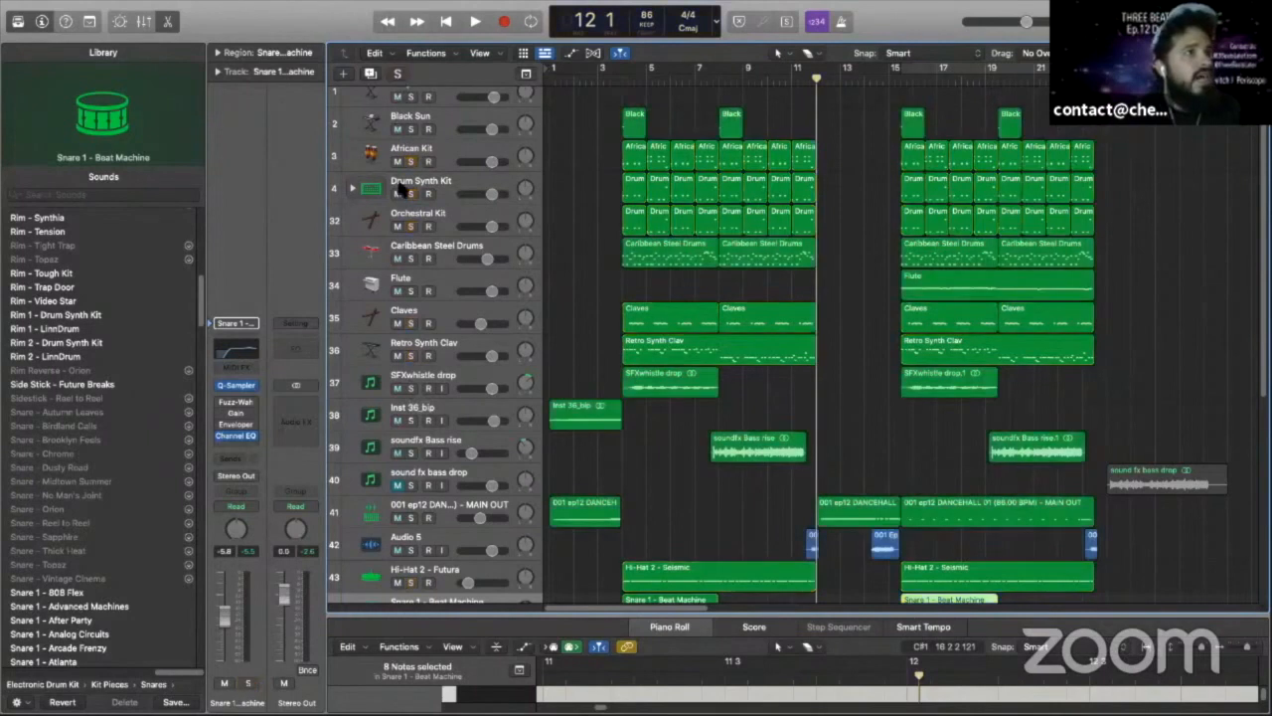
pyautogui.click(410, 356)
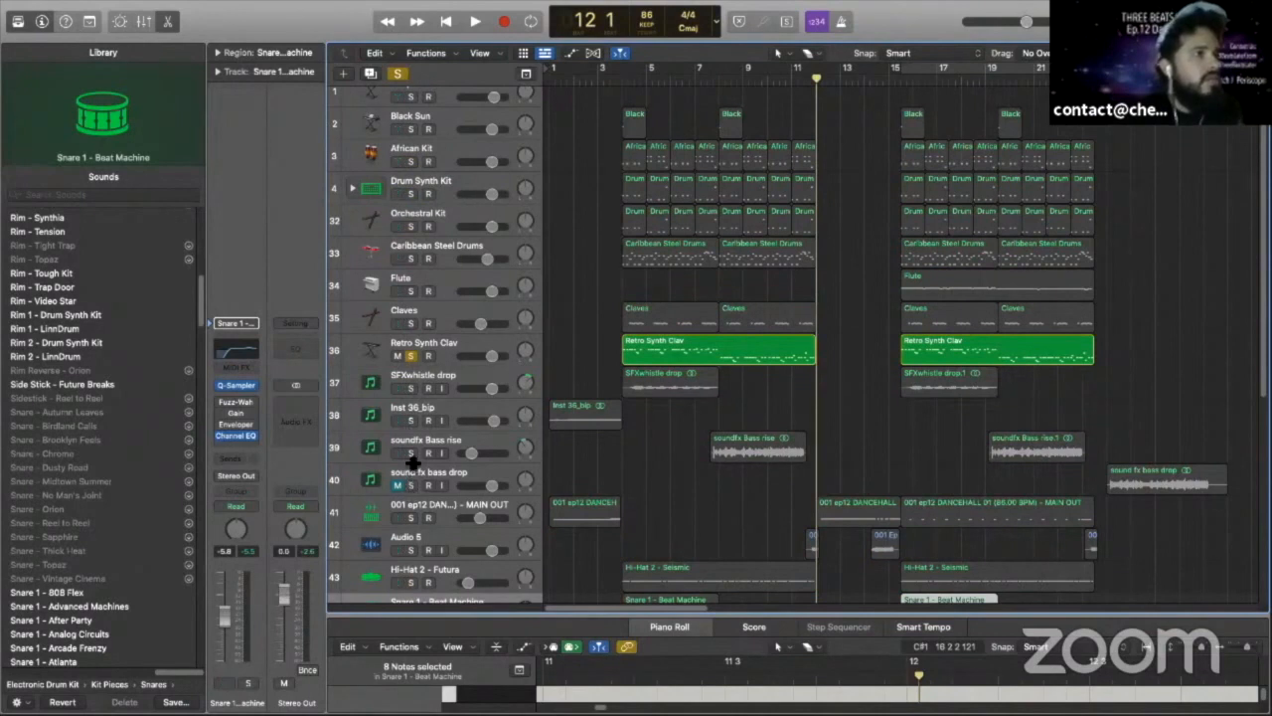
pyautogui.doubleClick(906, 84)
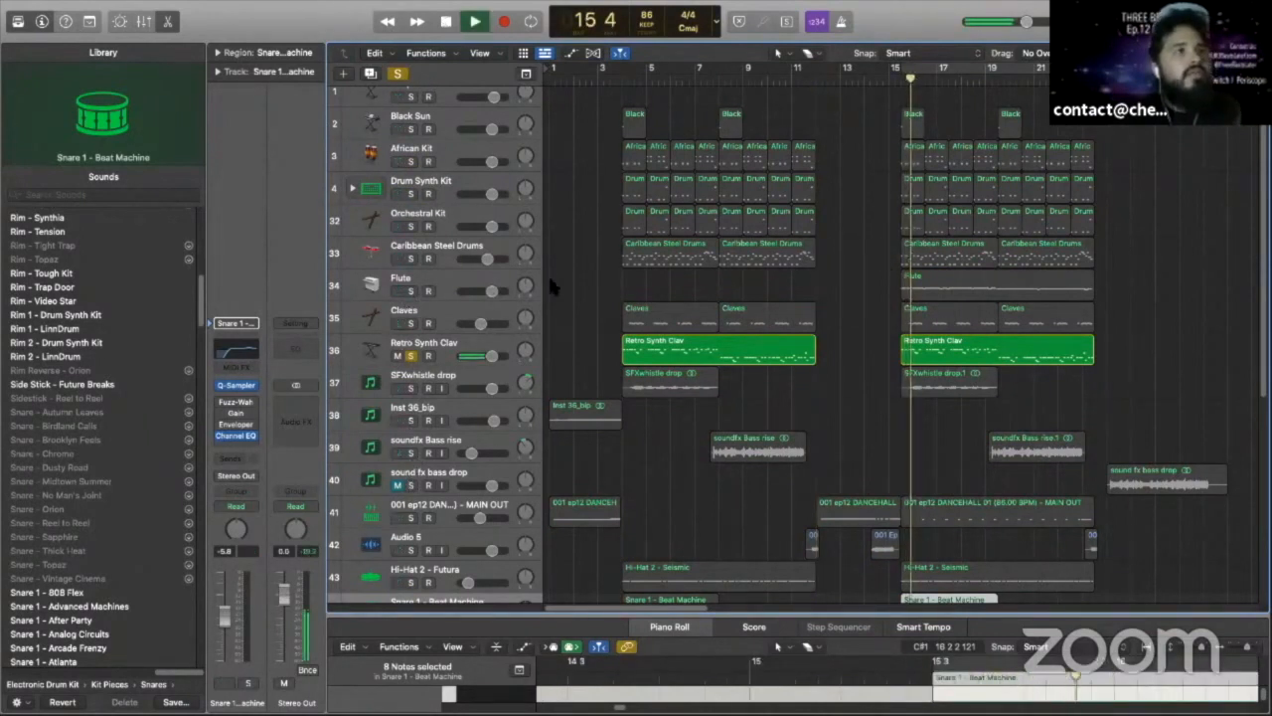
pyautogui.click(411, 290)
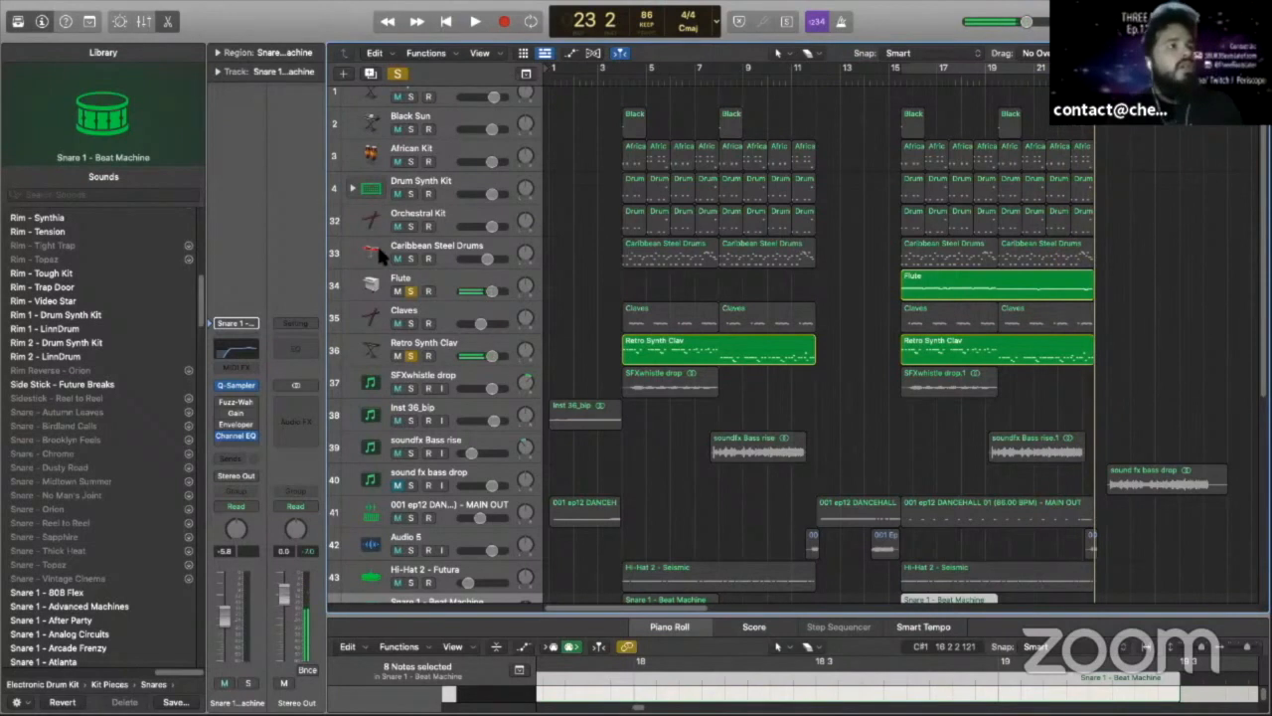
# - Clear all track solos and bring the take folders of the Audio 6 and Audio 7 tracks into view
pyautogui.click(397, 73)
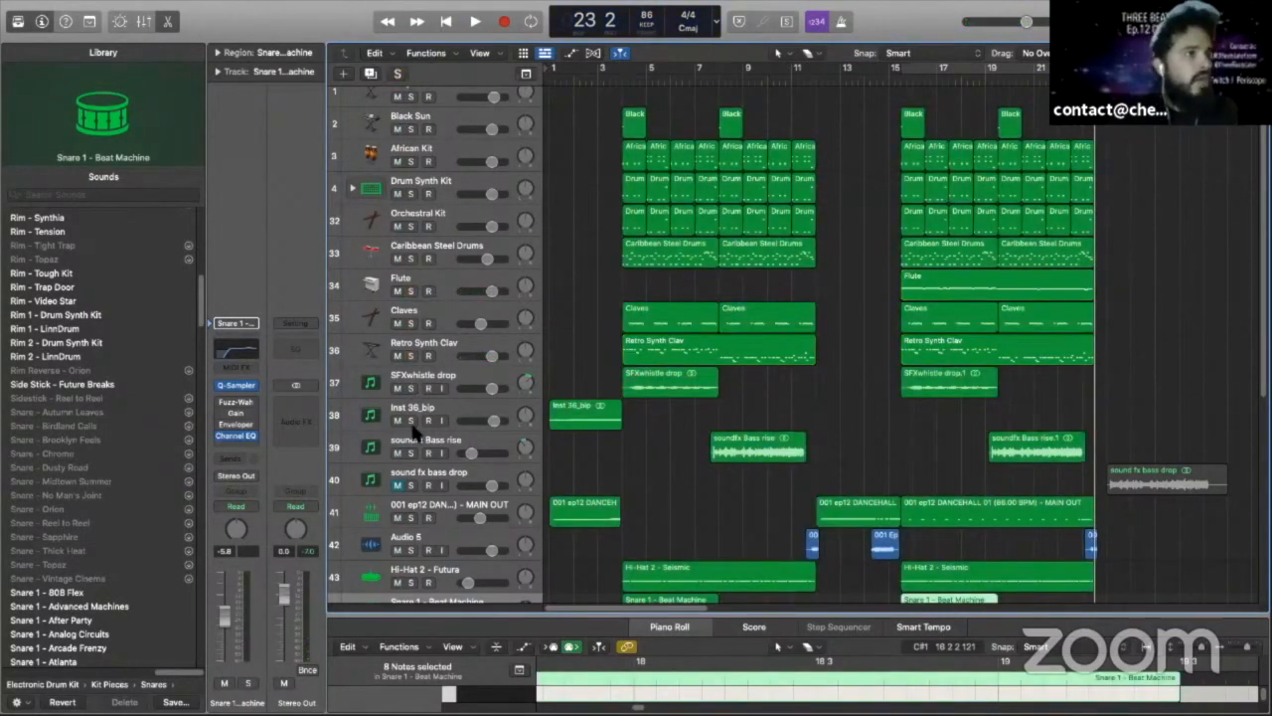
pyautogui.scroll(-3, 423, 450)
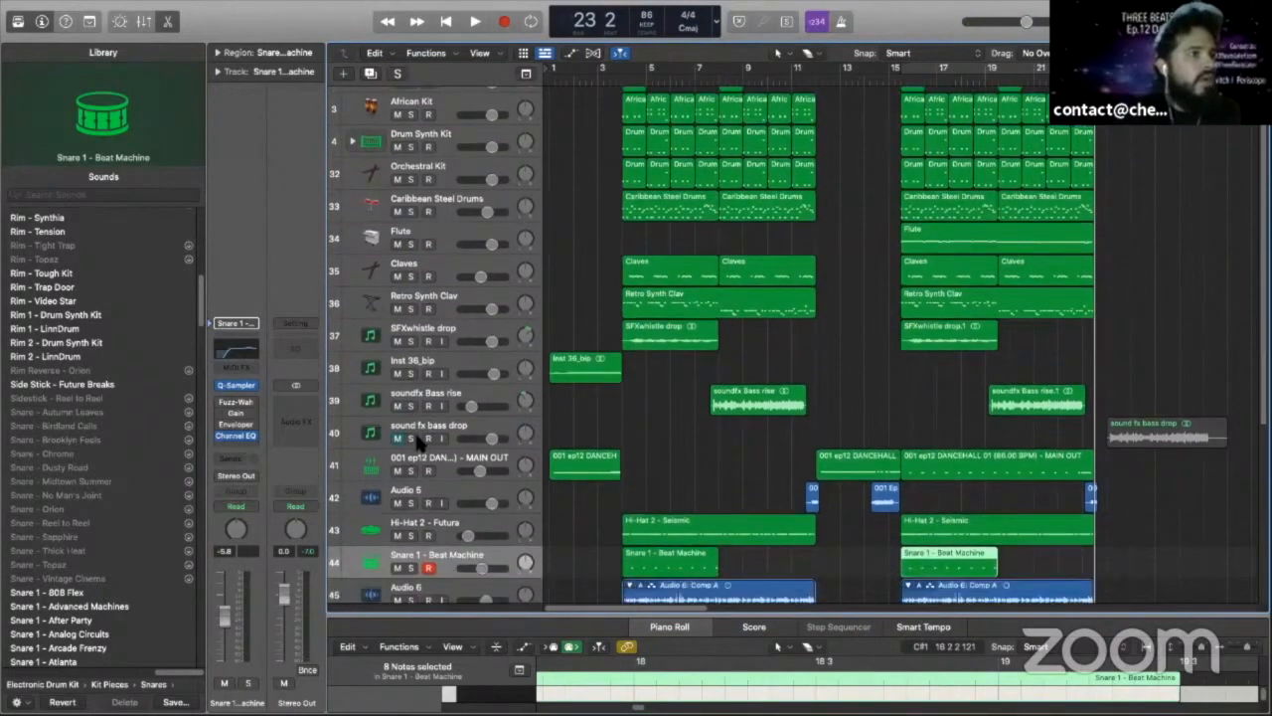
pyautogui.scroll(-2, 430, 450)
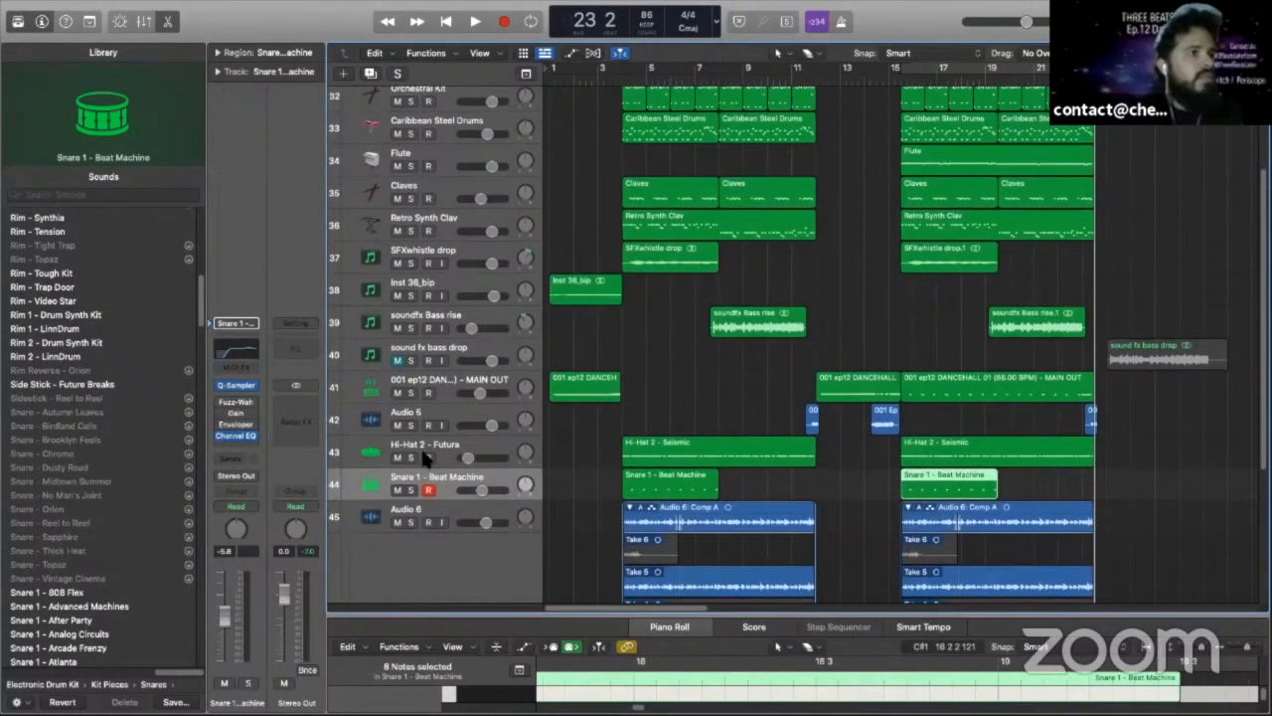
pyautogui.scroll(-5, 423, 449)
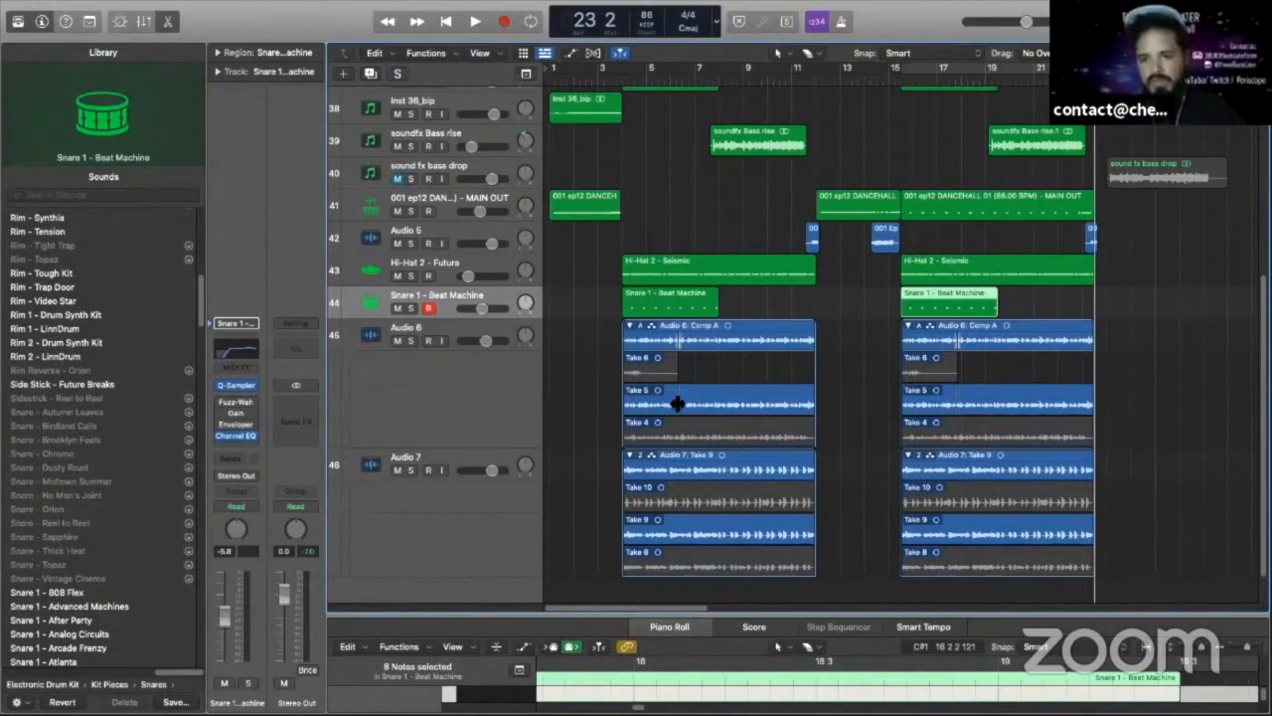
# - Solo the Audio 6 and Audio 7 tracks together with the African Kit and Drum Synth Kit tracks
pyautogui.click(410, 339)
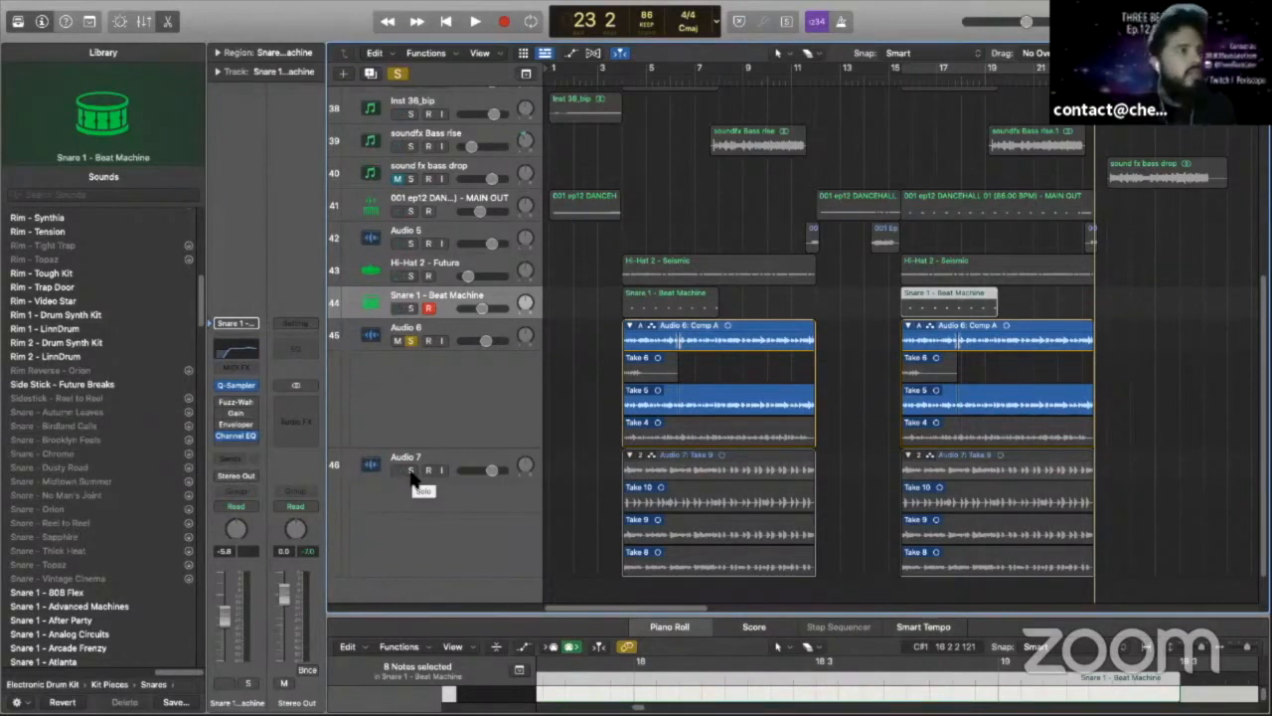
pyautogui.click(410, 470)
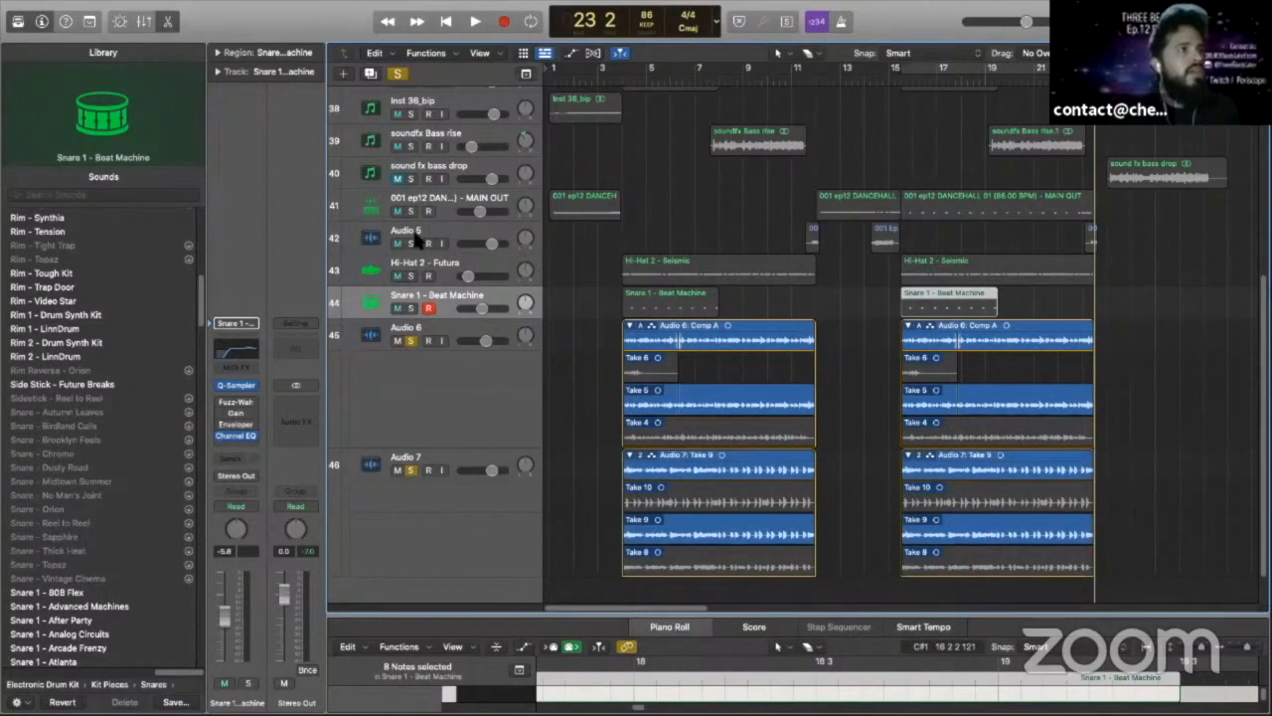
pyautogui.scroll(4, 419, 244)
pyautogui.scroll(7, 417, 251)
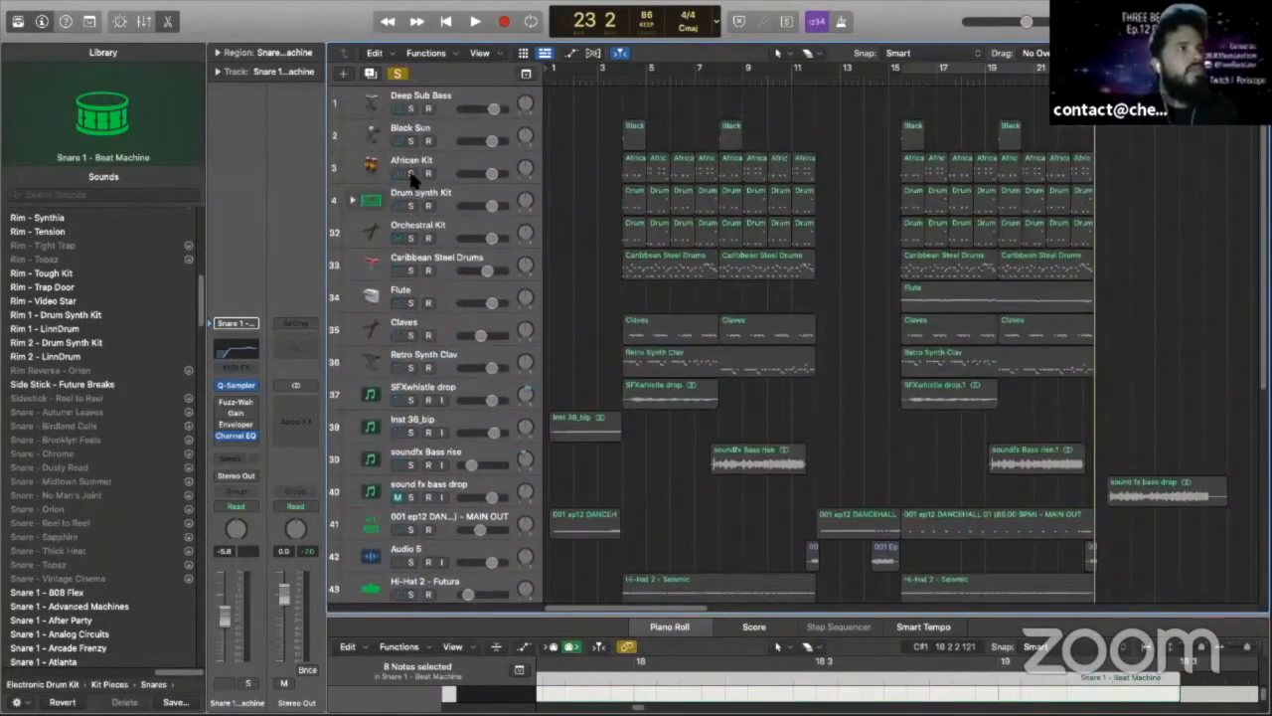
pyautogui.click(410, 173)
pyautogui.click(411, 205)
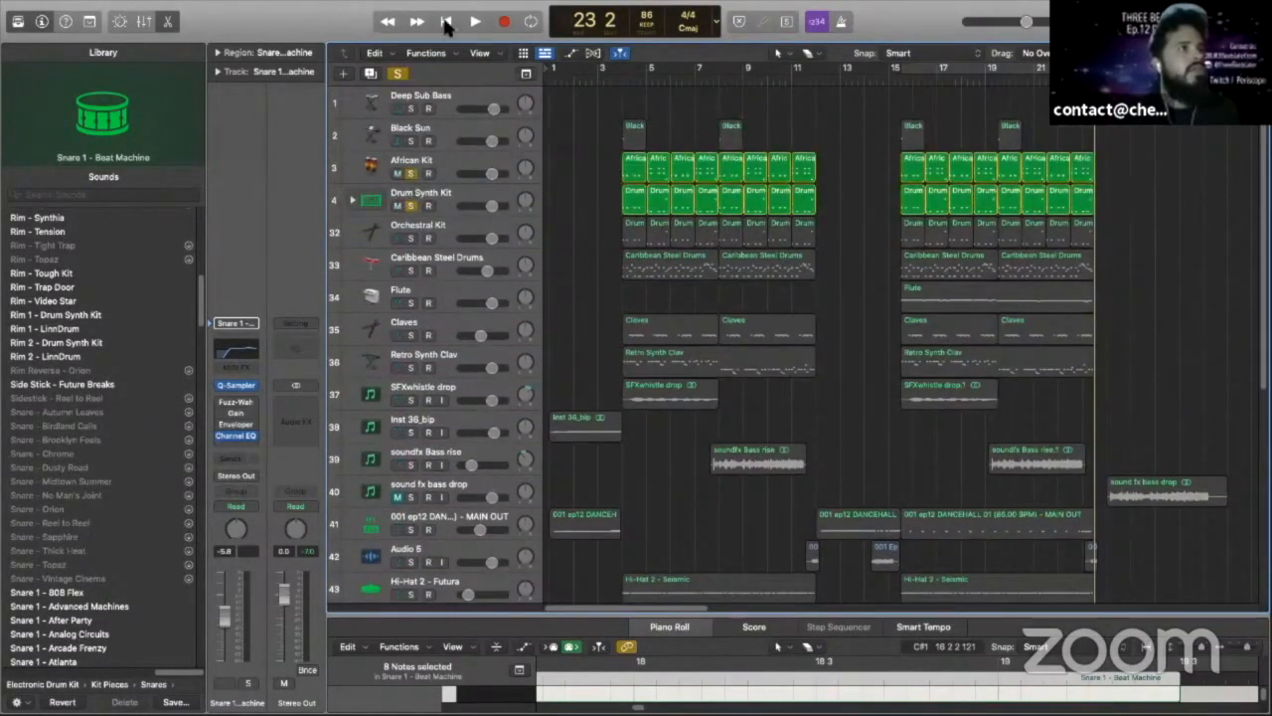
# - Listen to the soloed audio takes and drum kits through the first main section, stopping at bar 12
pyautogui.click(446, 22)
pyautogui.press('space')
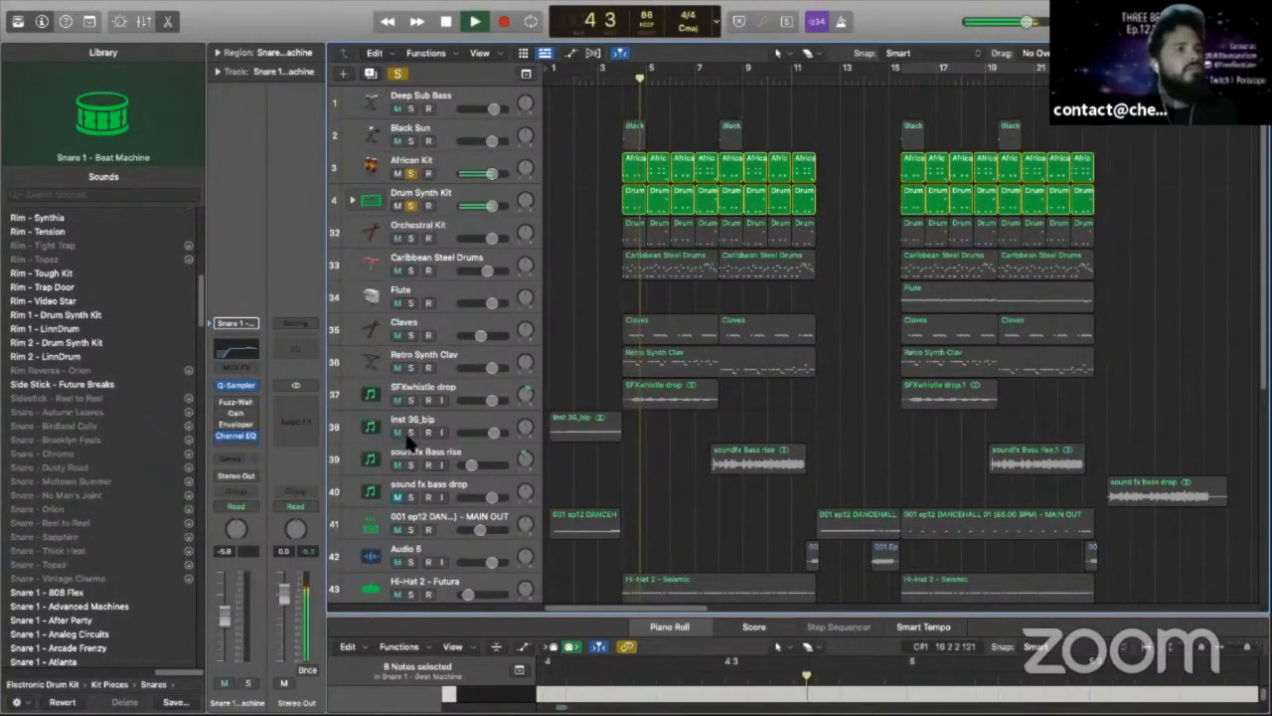
pyautogui.scroll(-5, 408, 439)
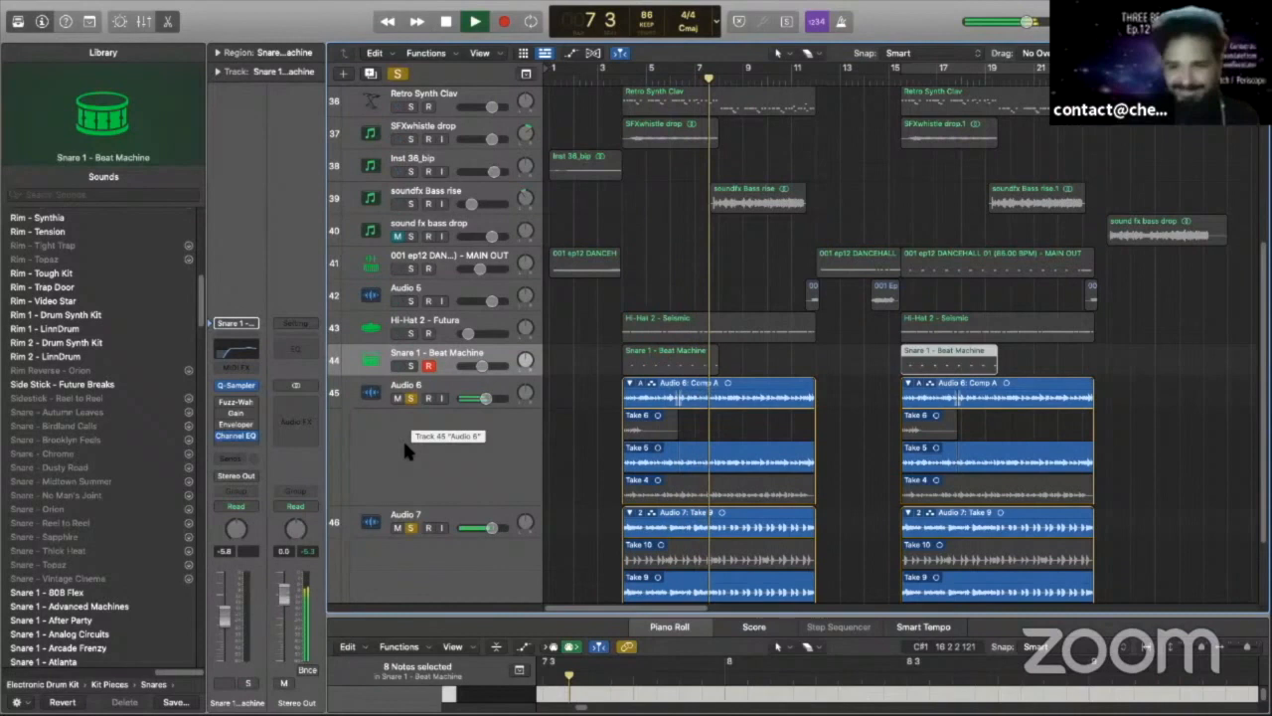
pyautogui.click(445, 22)
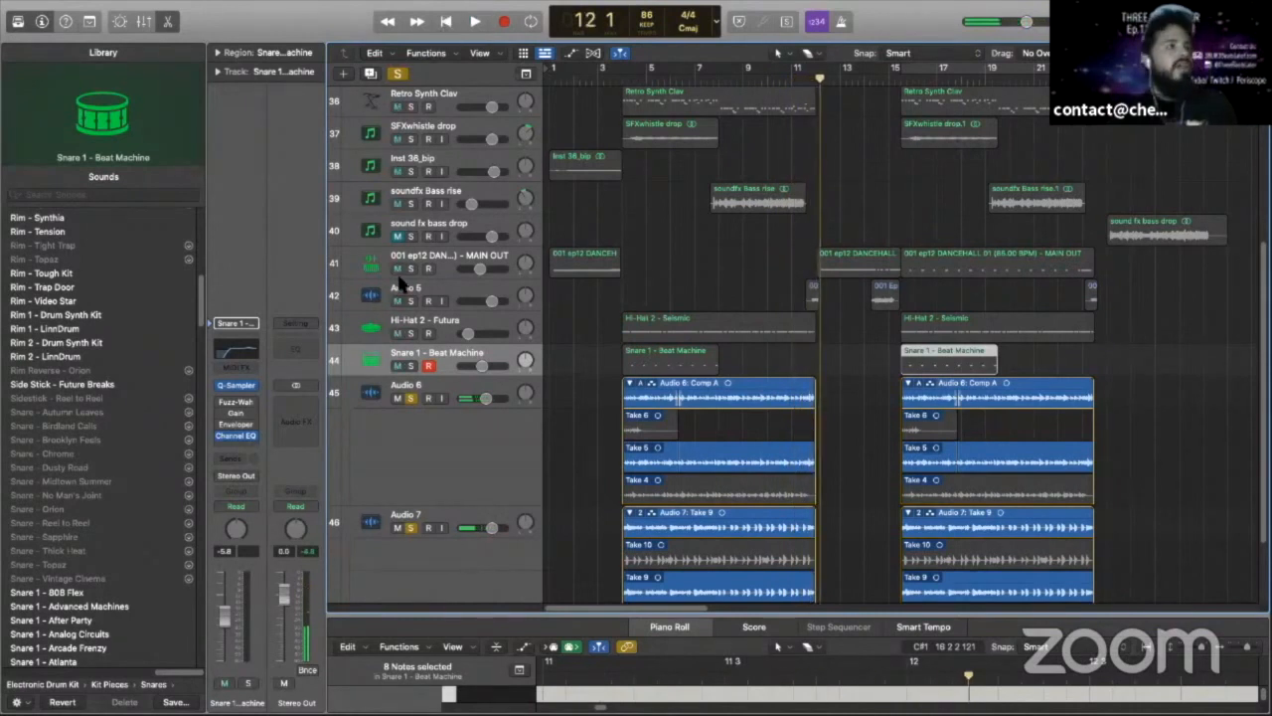
# - Clear the solos on the audio take and drum kit tracks and bring the sound effect tracks into view
pyautogui.click(411, 398)
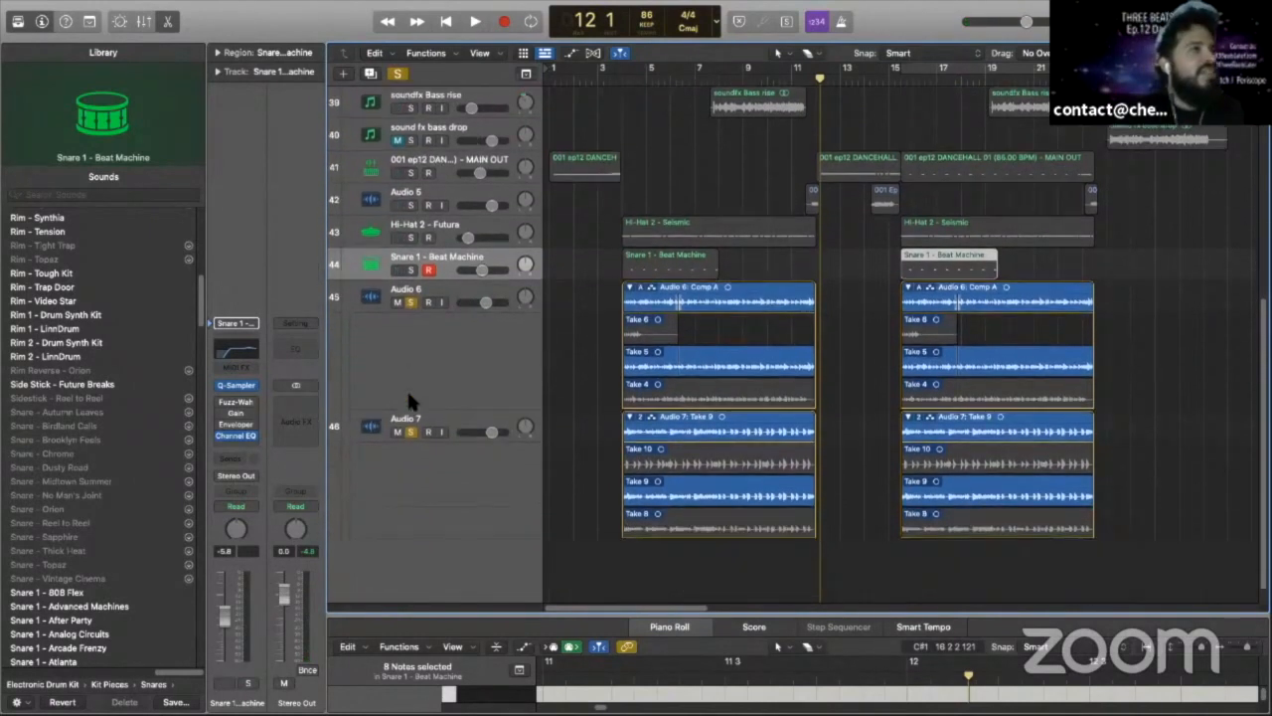
pyautogui.scroll(-3, 400, 81)
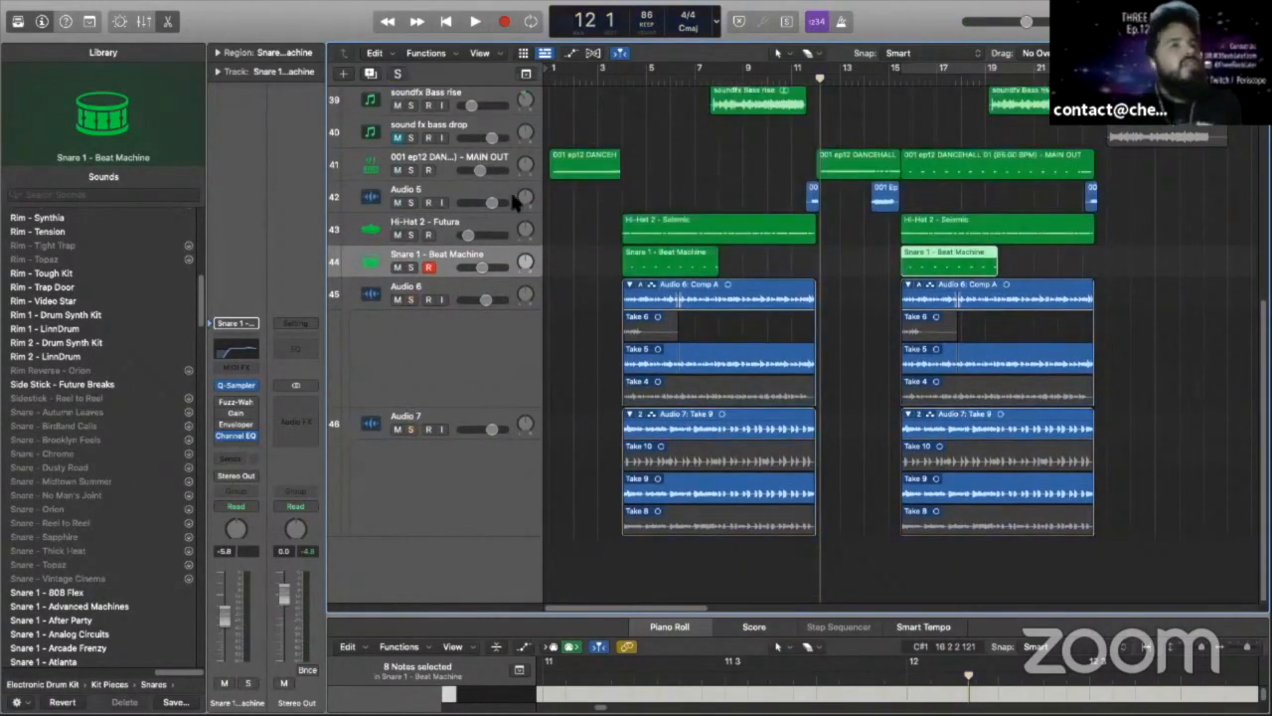
pyautogui.scroll(9, 709, 376)
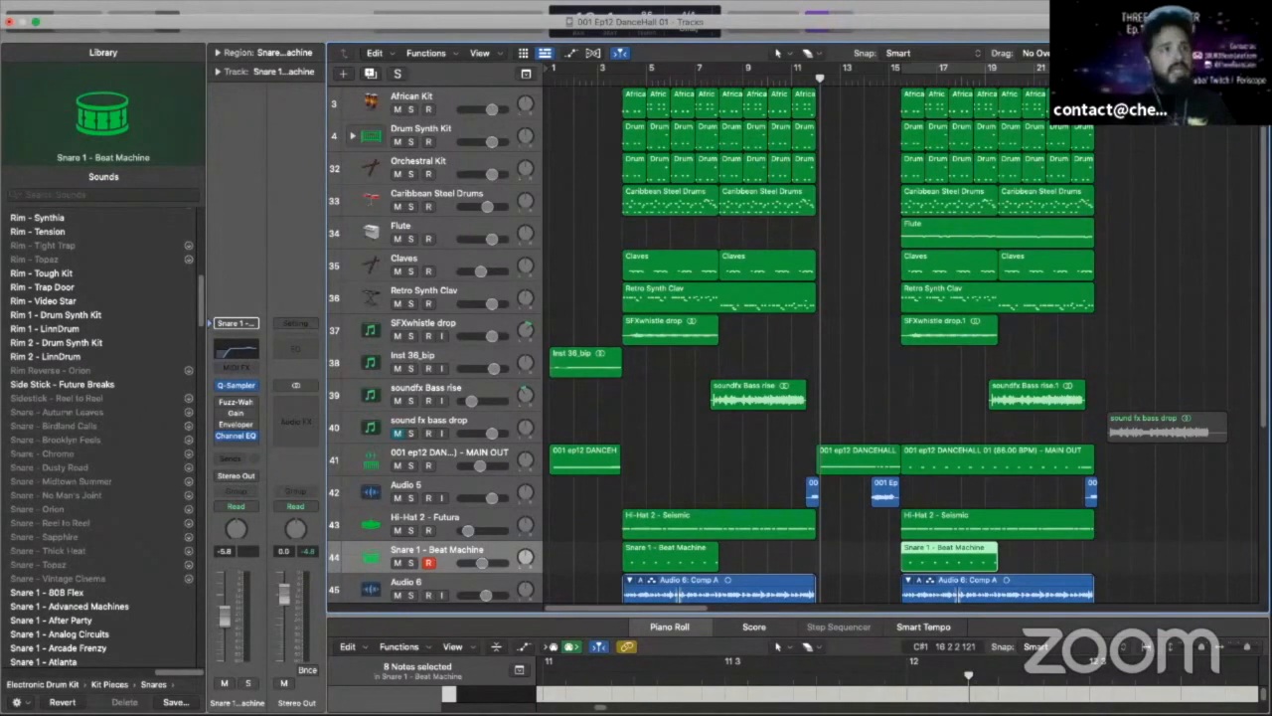
# - Solo the SFXwhistle drop, Inst 36_bip and soundfx Bass rise tracks and listen from the beginning until bar 11
pyautogui.click(410, 336)
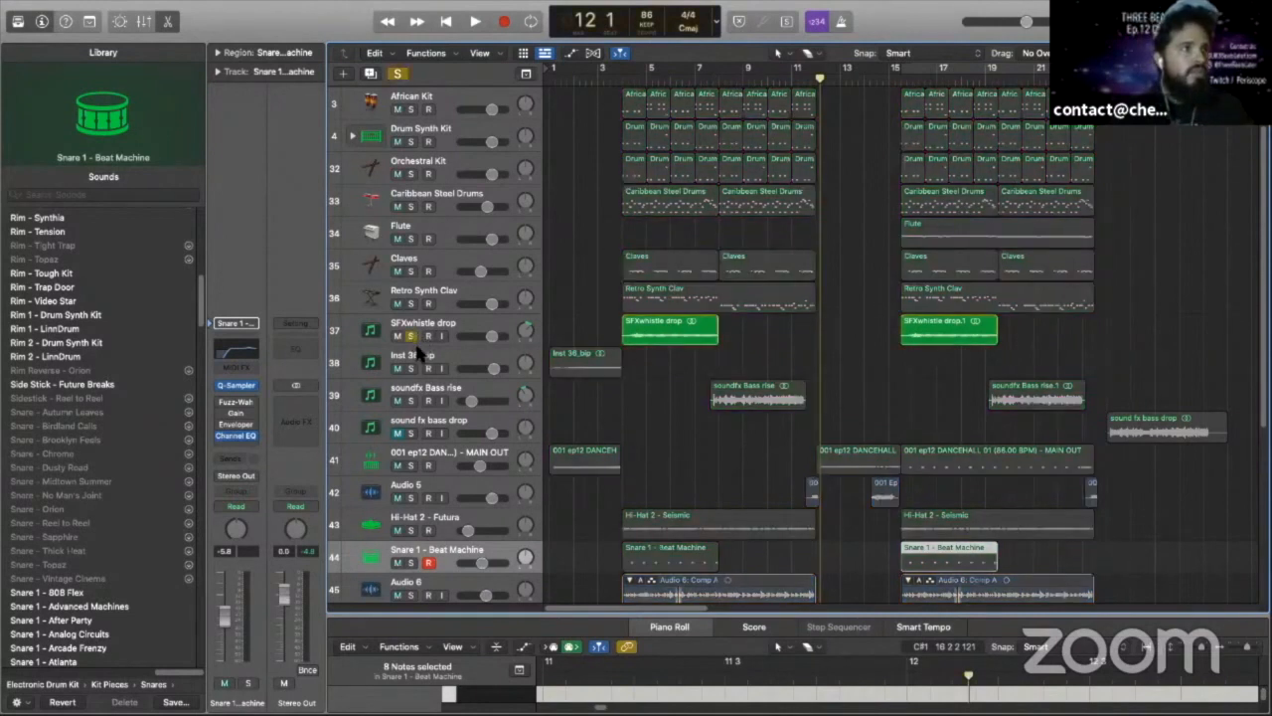
pyautogui.click(411, 367)
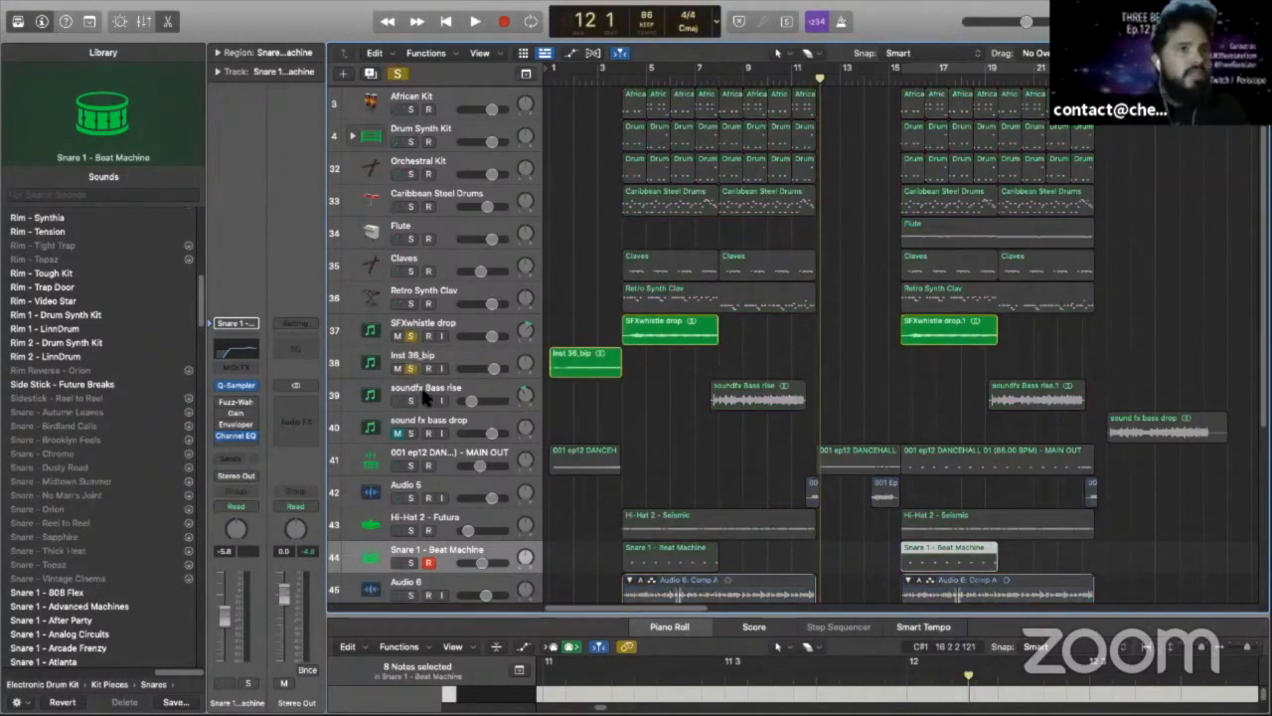
pyautogui.click(411, 401)
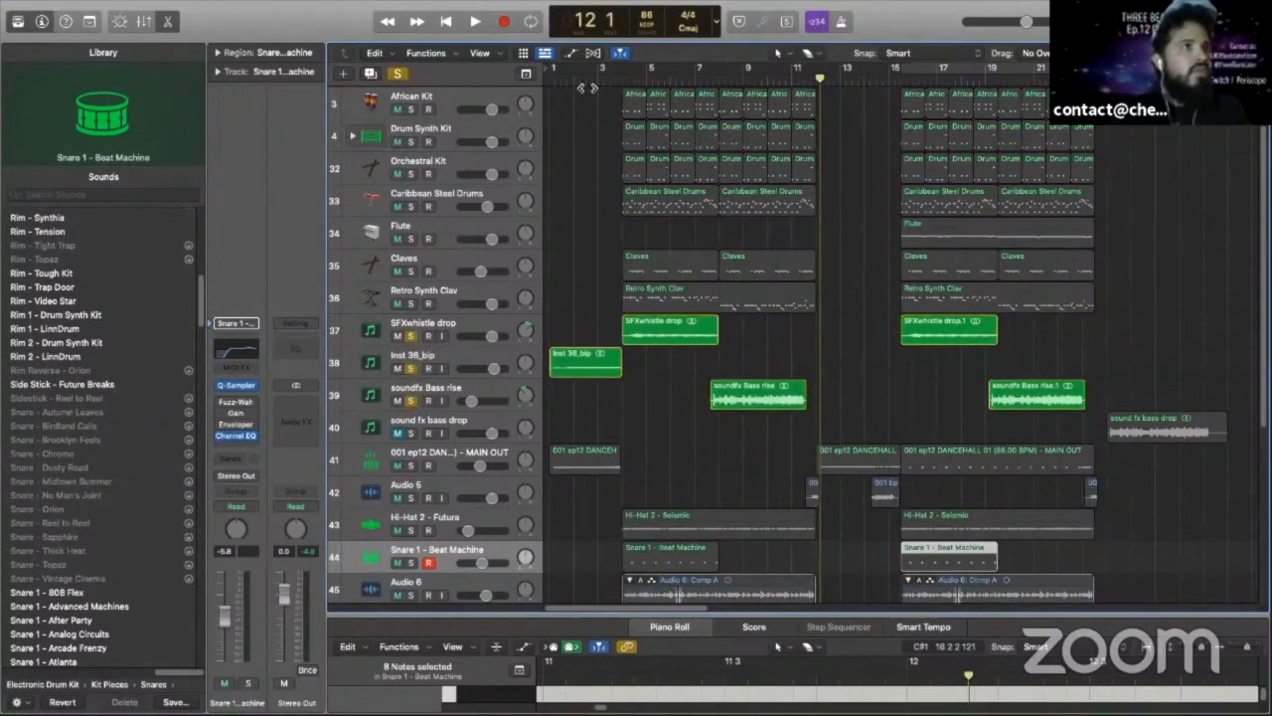
pyautogui.click(450, 21)
pyautogui.click(474, 22)
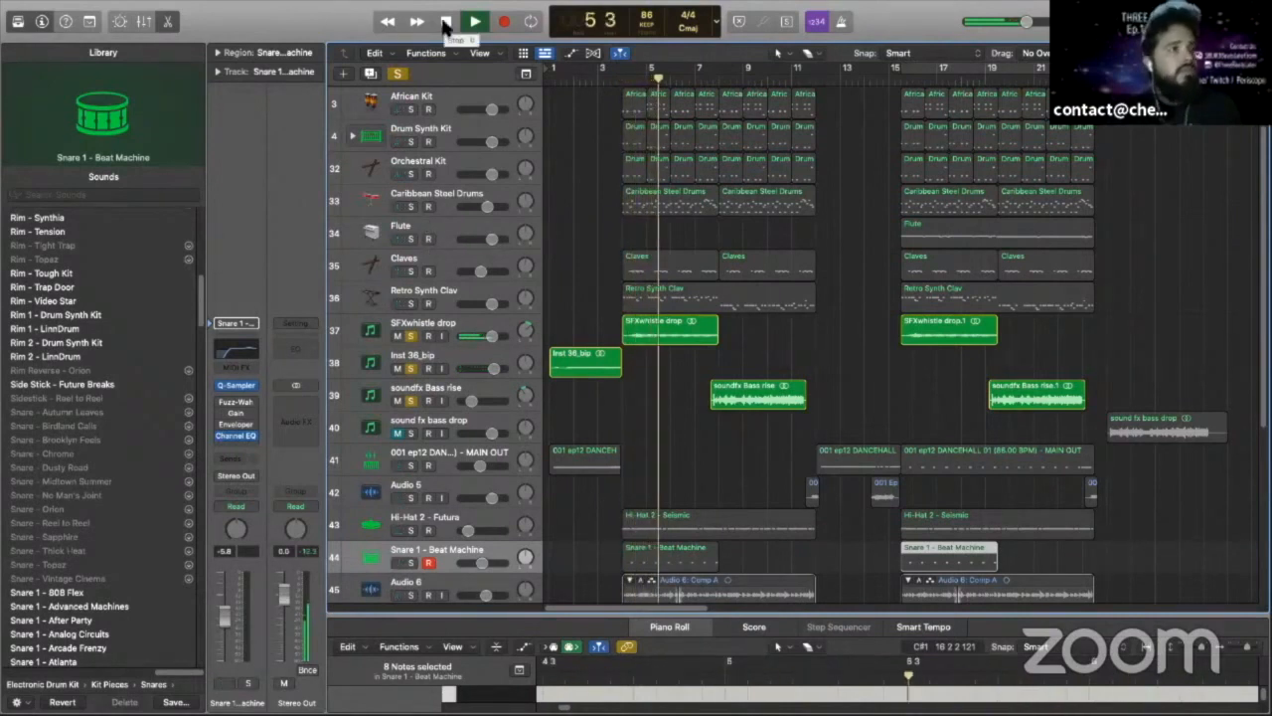
pyautogui.scroll(-3, 459, 417)
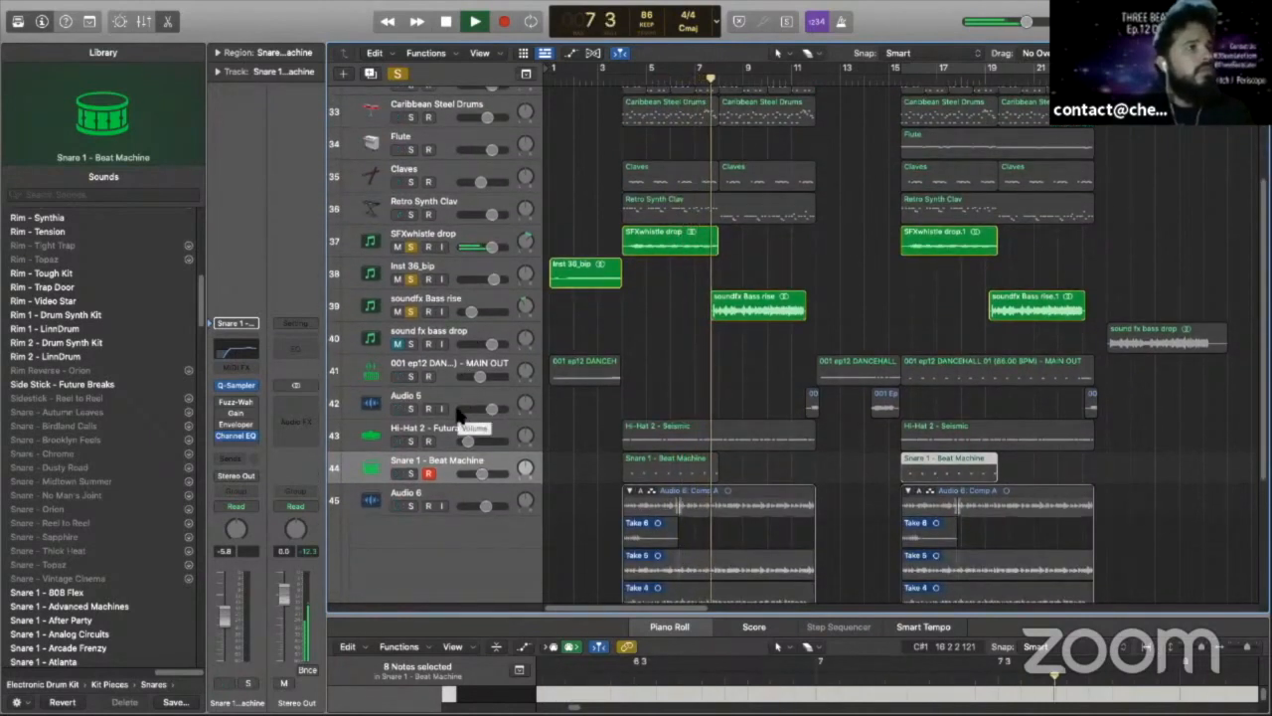
pyautogui.click(446, 22)
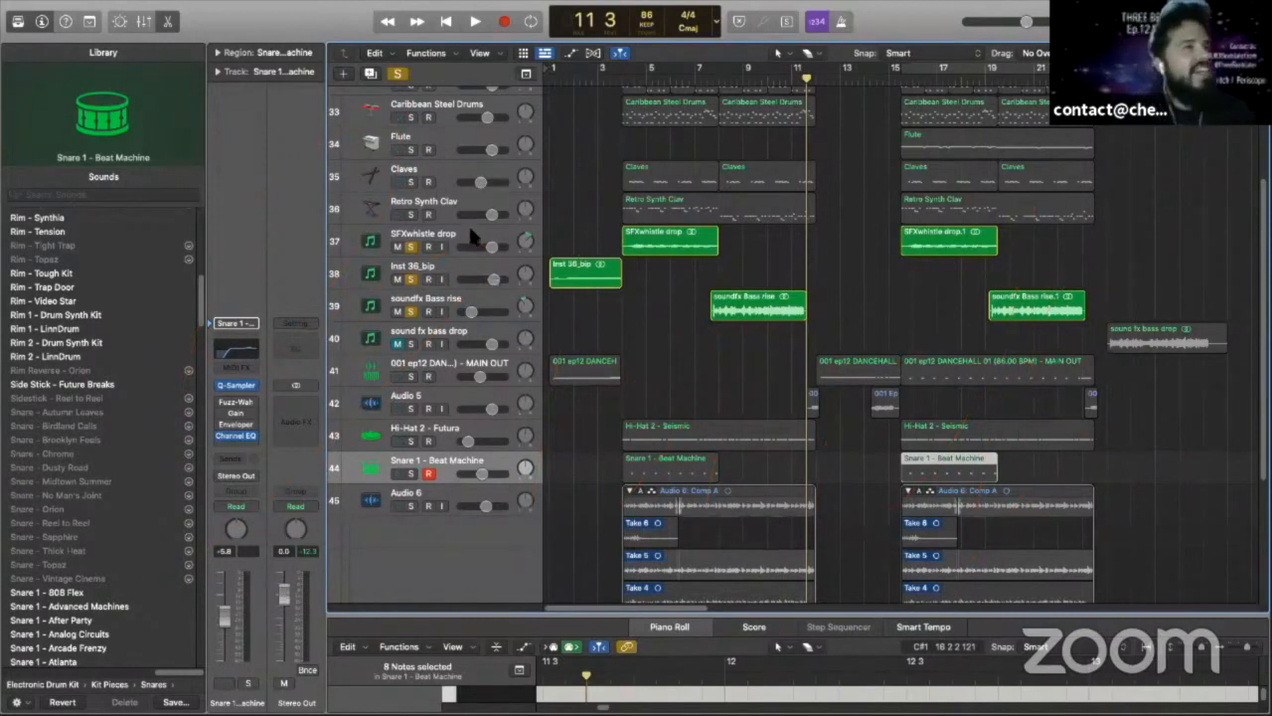
# - Clear the sound effect solos and select the 001 ep12 DANCEHALL MAIN OUT track
pyautogui.click(398, 75)
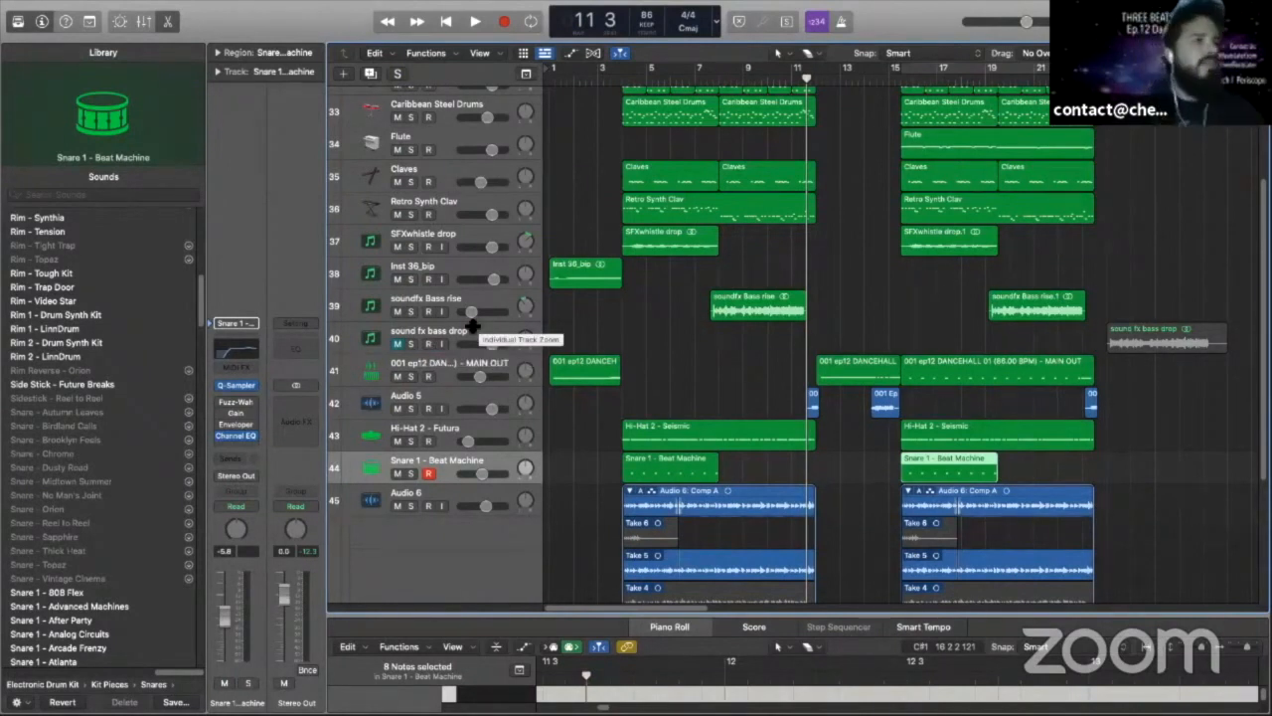
pyautogui.click(471, 368)
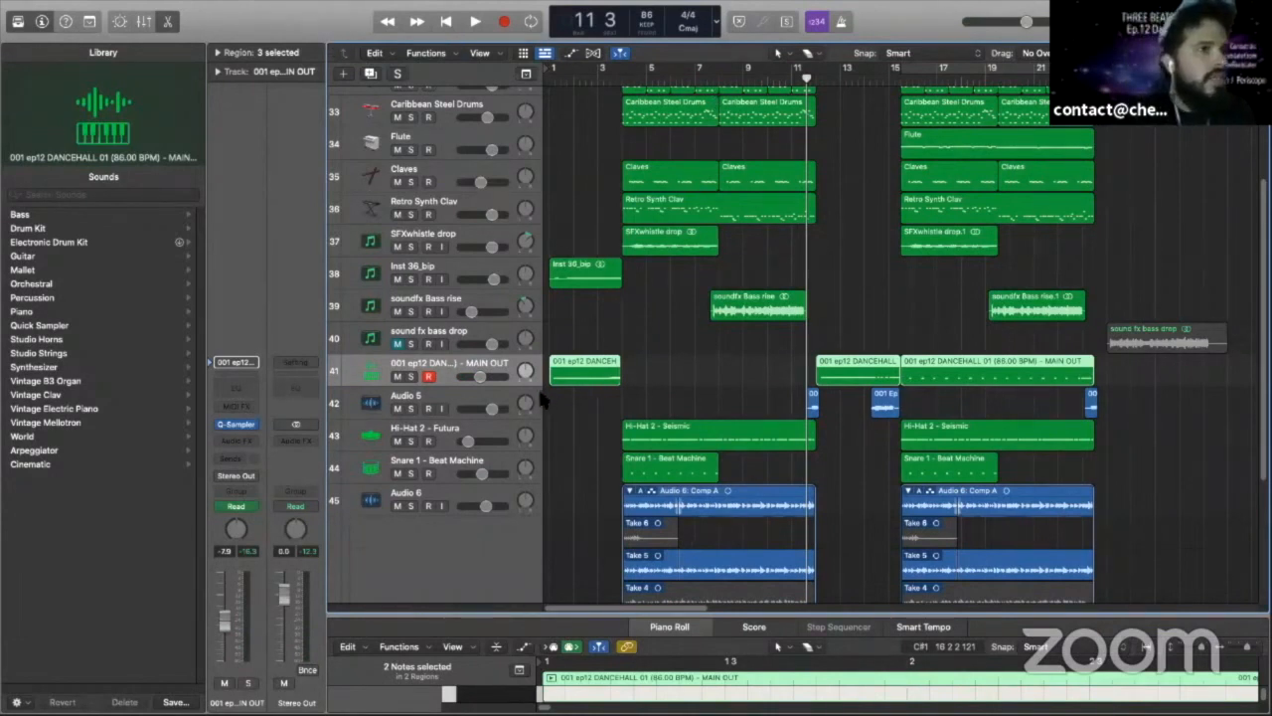
# - Play the full mix from bar 14 through the second main section and stop at the end of bar 23
pyautogui.click(872, 86)
pyautogui.press('space')
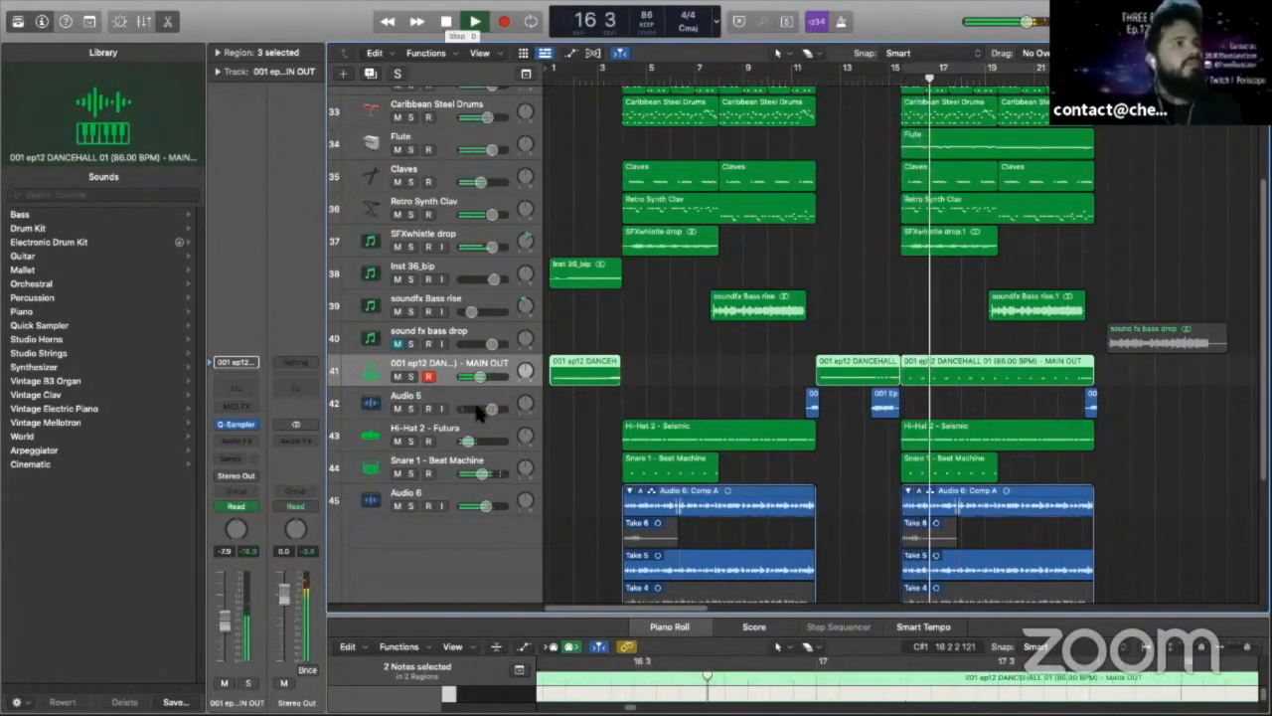
pyautogui.scroll(5, 473, 413)
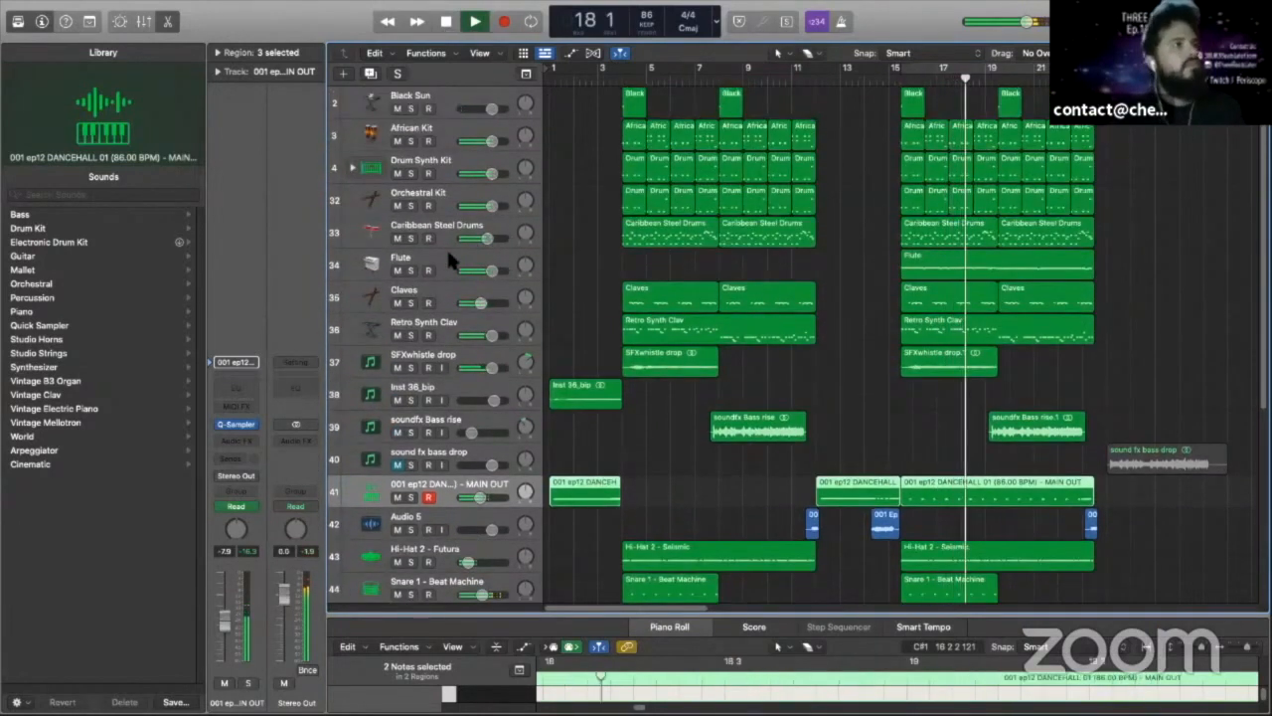
pyautogui.scroll(2, 447, 246)
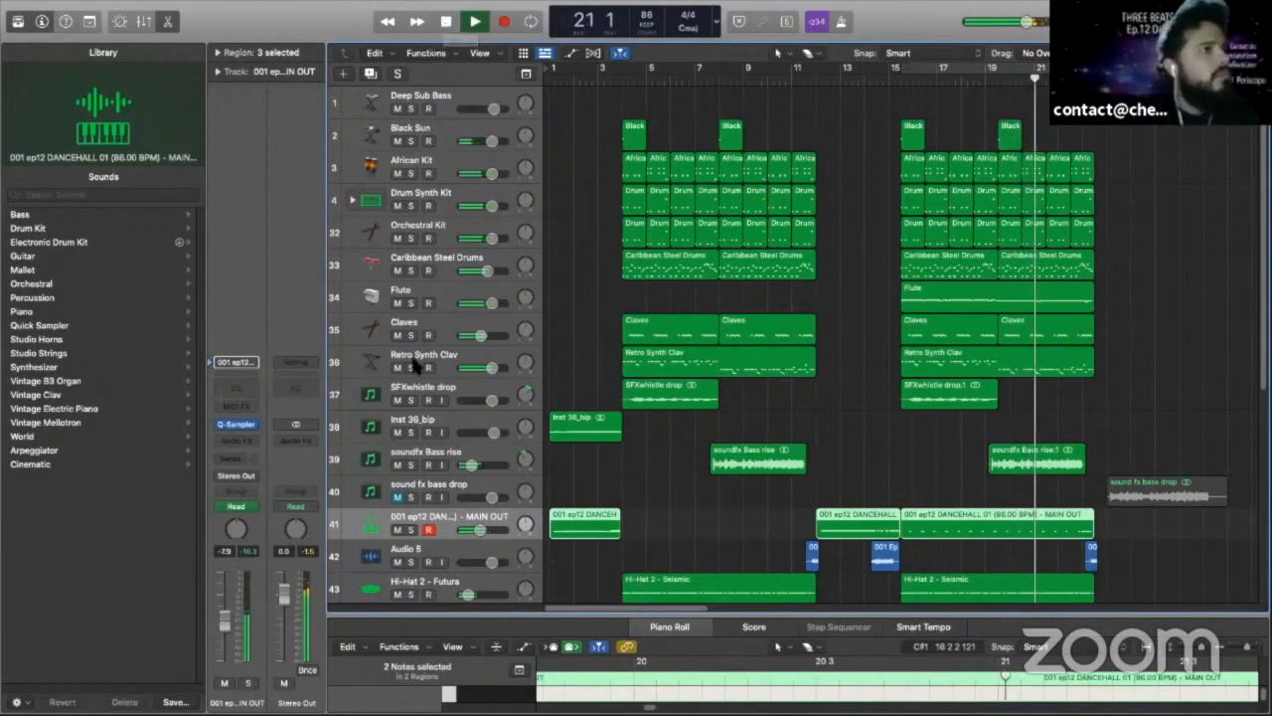
pyautogui.scroll(-1, 417, 363)
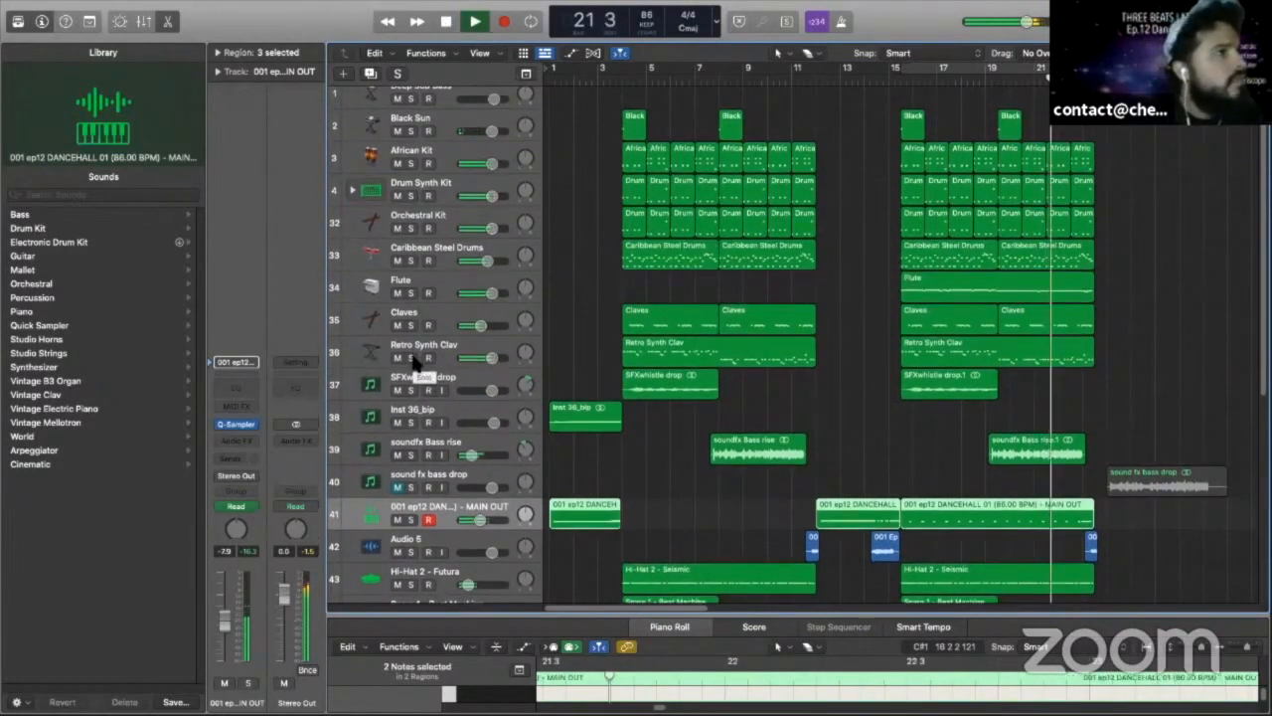
pyautogui.scroll(-1, 417, 364)
pyautogui.scroll(-1, 416, 365)
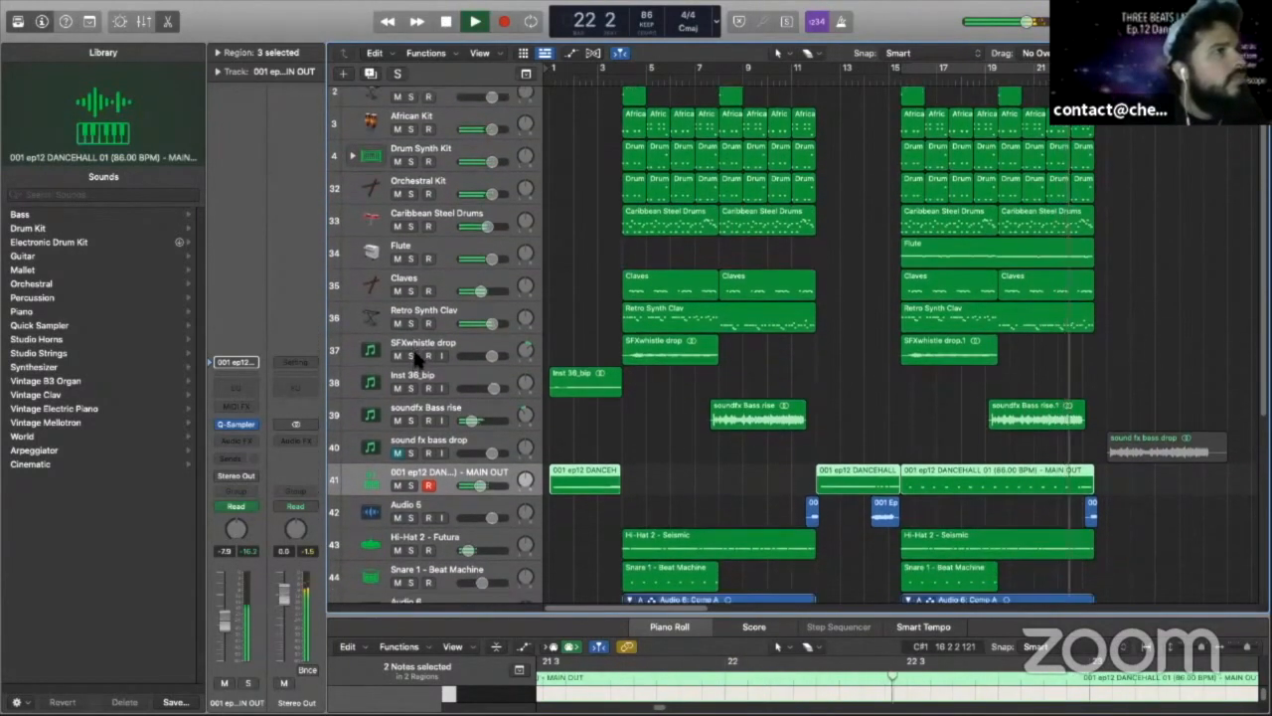
pyautogui.click(447, 24)
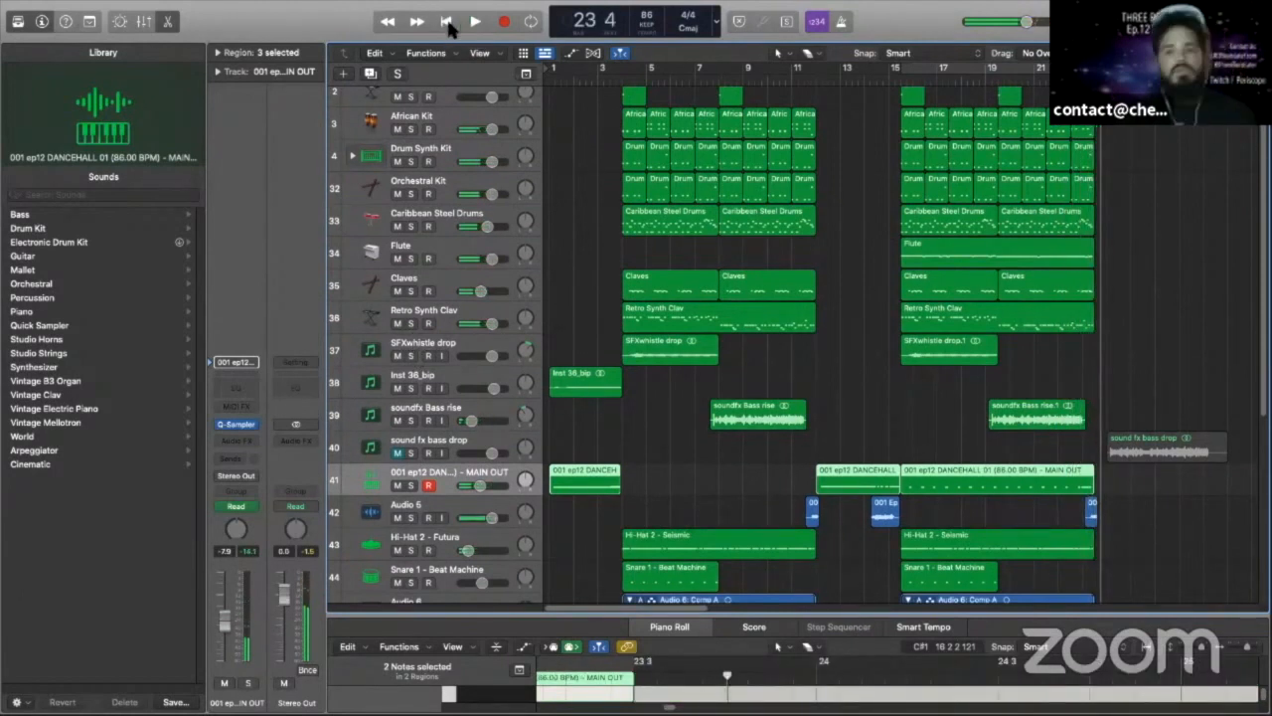